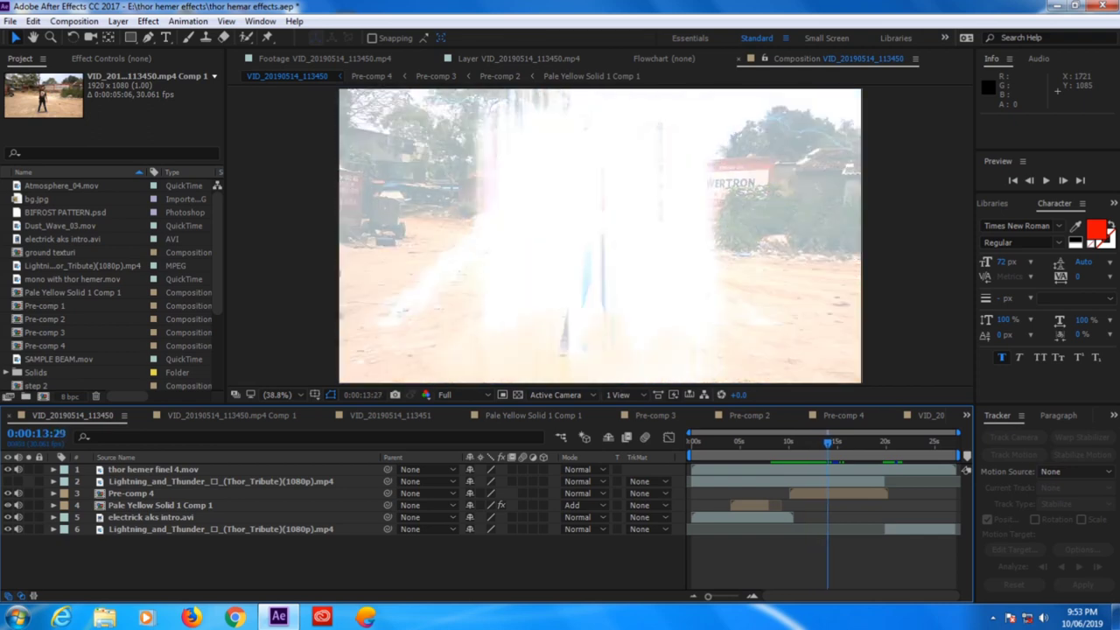
# Preview the finished Thor hammer effect in the VID_20190514_113450 composition.
pyautogui.press('space')
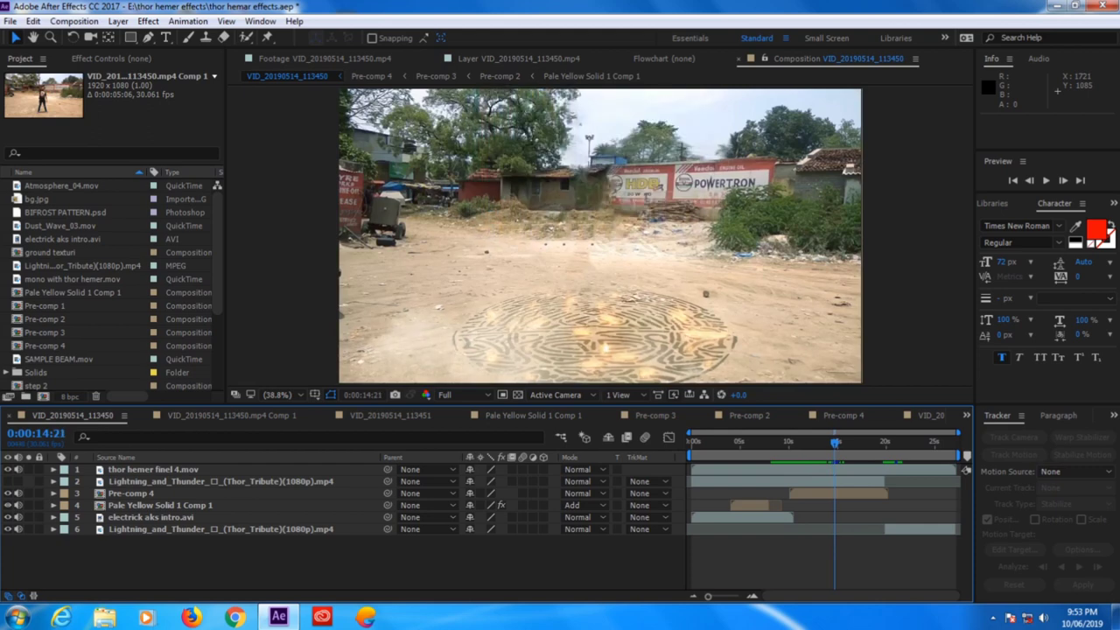
pyautogui.press('space')
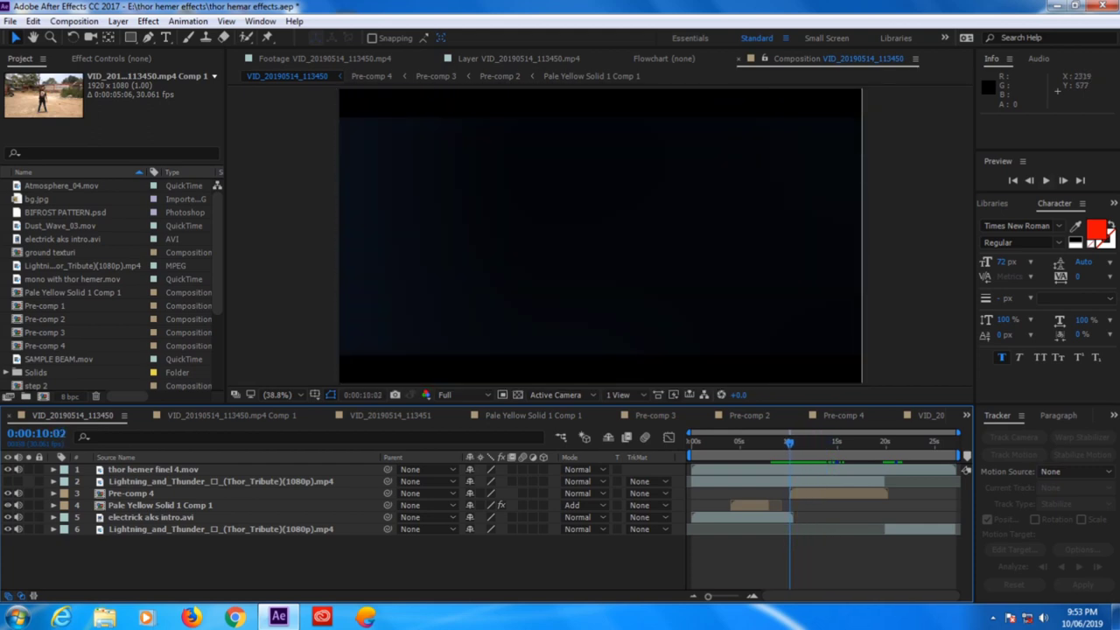
pyautogui.click(1045, 181)
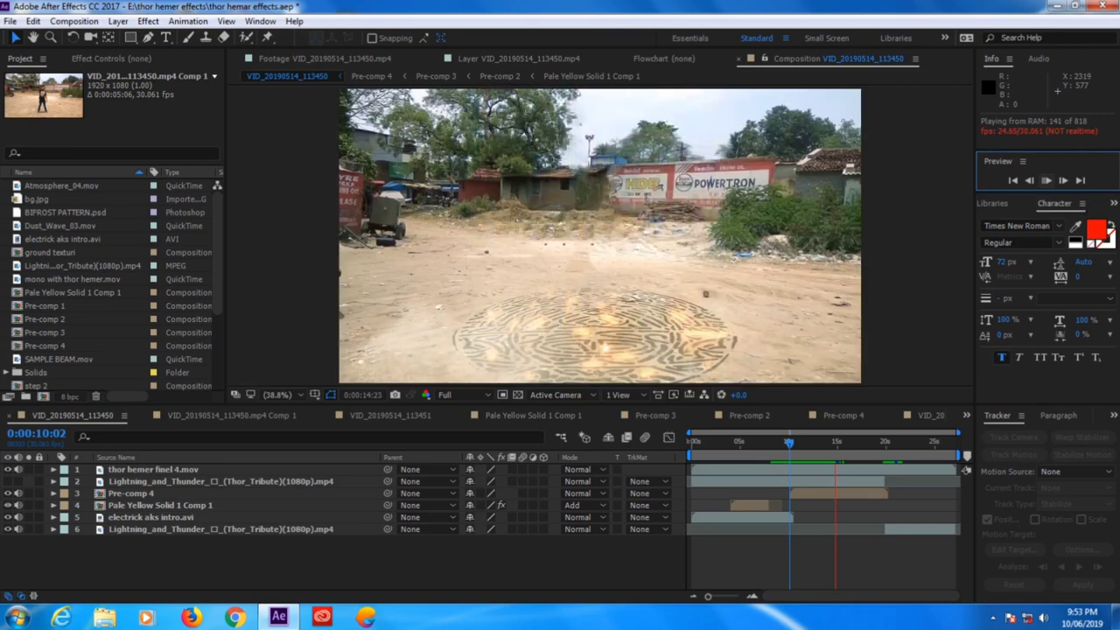
pyautogui.click(1045, 180)
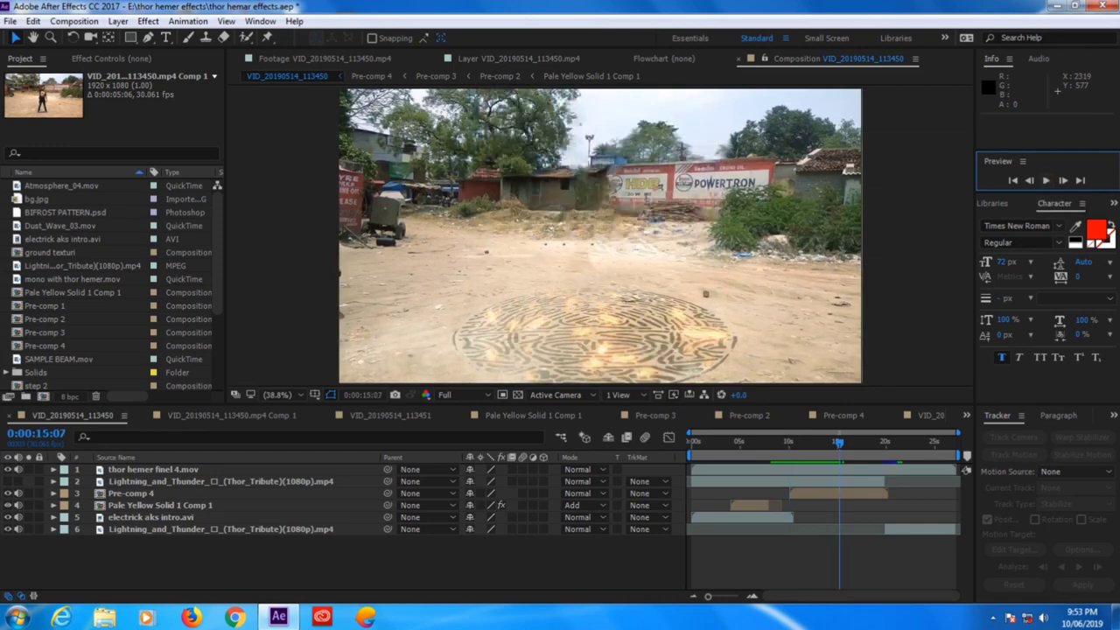
pyautogui.press('space')
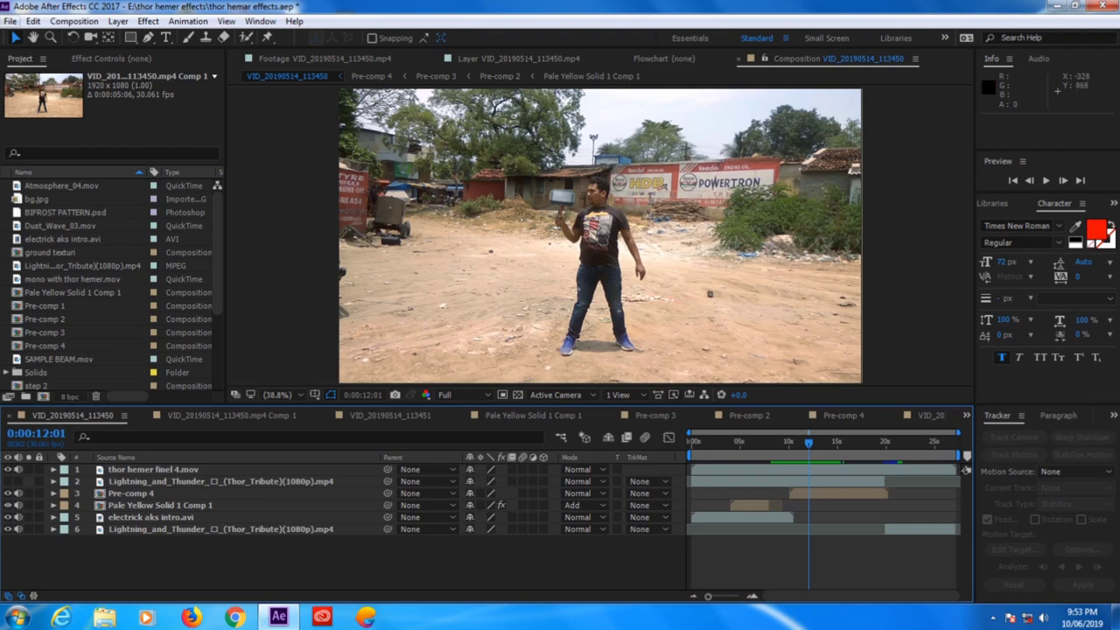
# Start a new project without saving the changes to thor hemar effects.aep.
pyautogui.click(10, 20)
pyautogui.moveTo(35, 37)
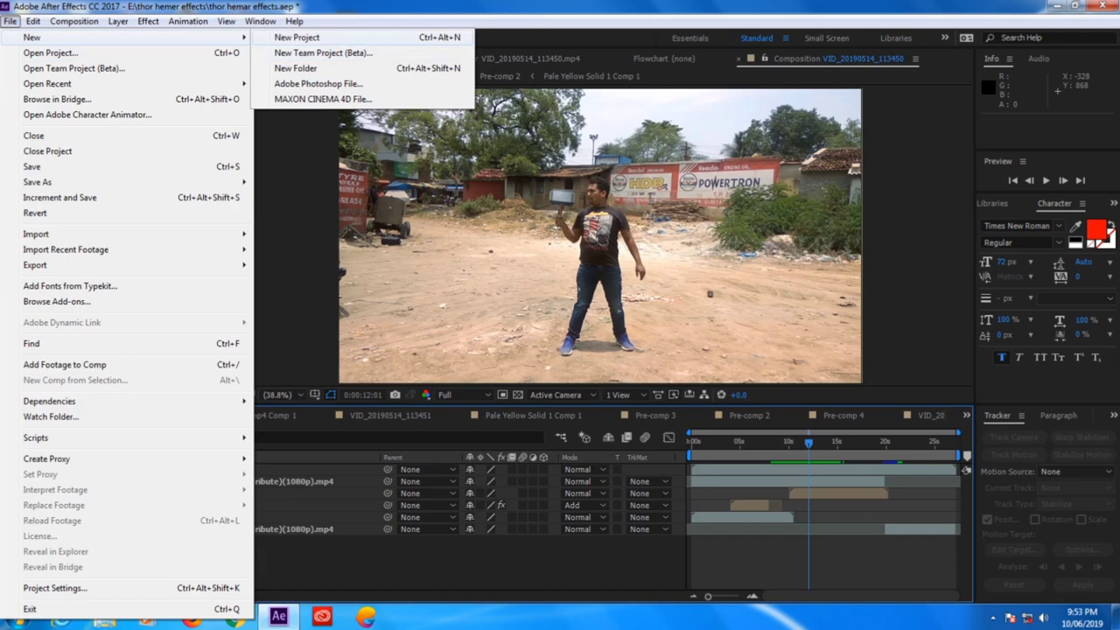
pyautogui.click(296, 37)
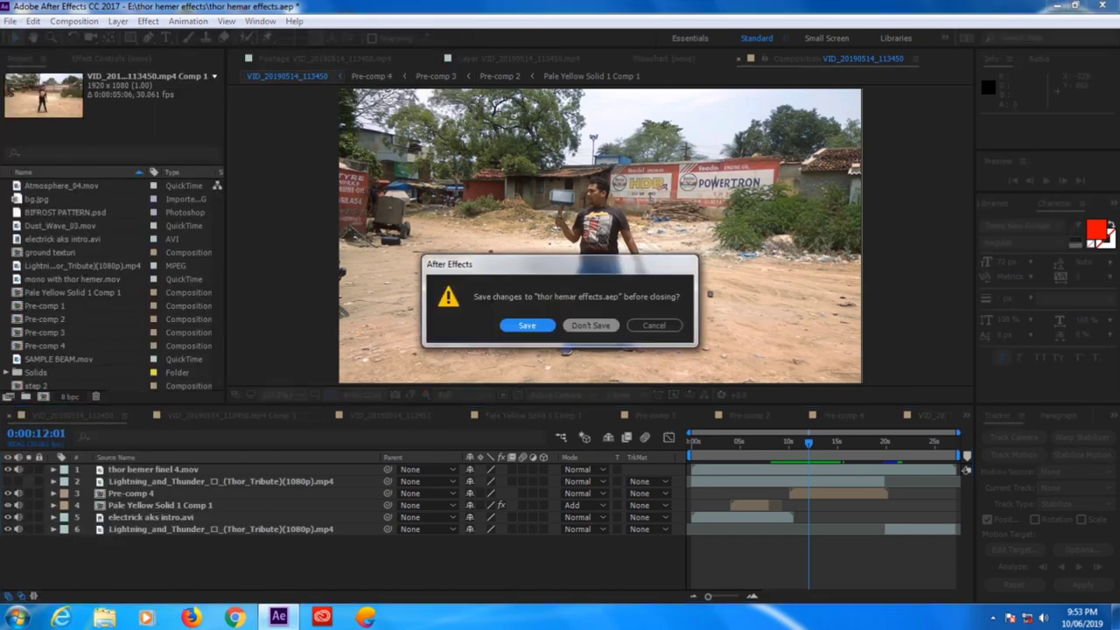
pyautogui.click(590, 325)
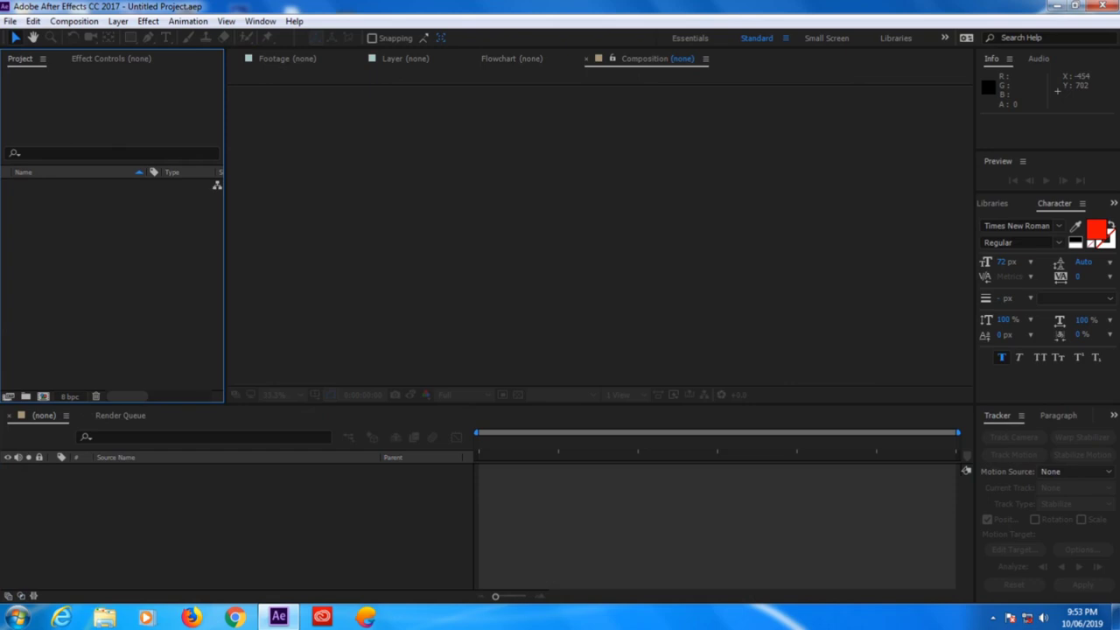
# Import the footage file thor shooting.avi from the data e (E:) drive.
pyautogui.hotkey('ctrl', 'i')
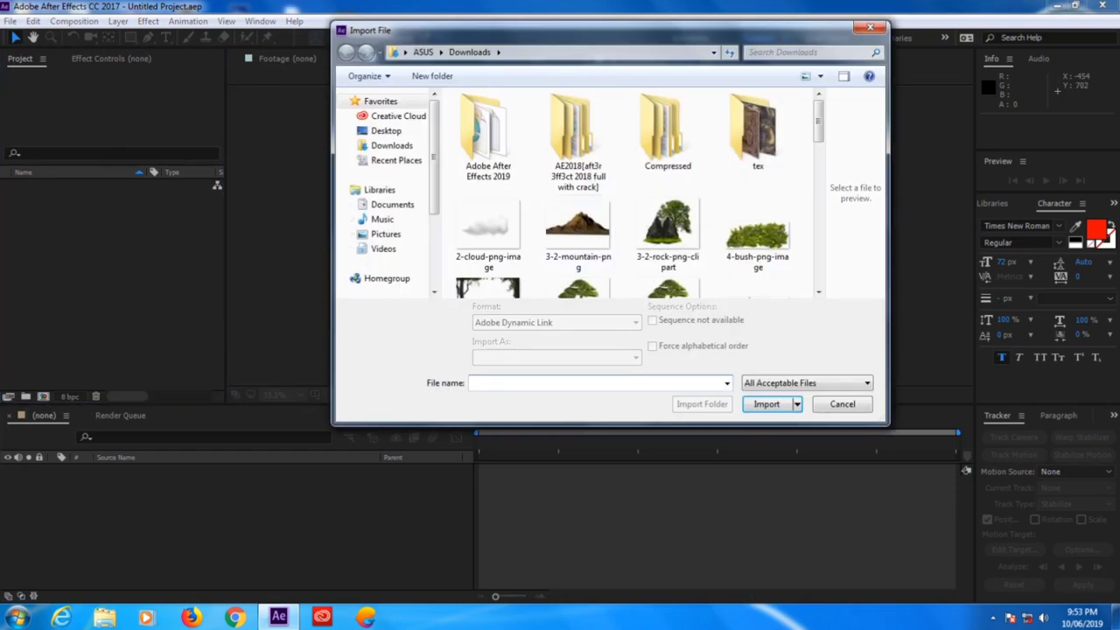
pyautogui.scroll(-2, 385, 193)
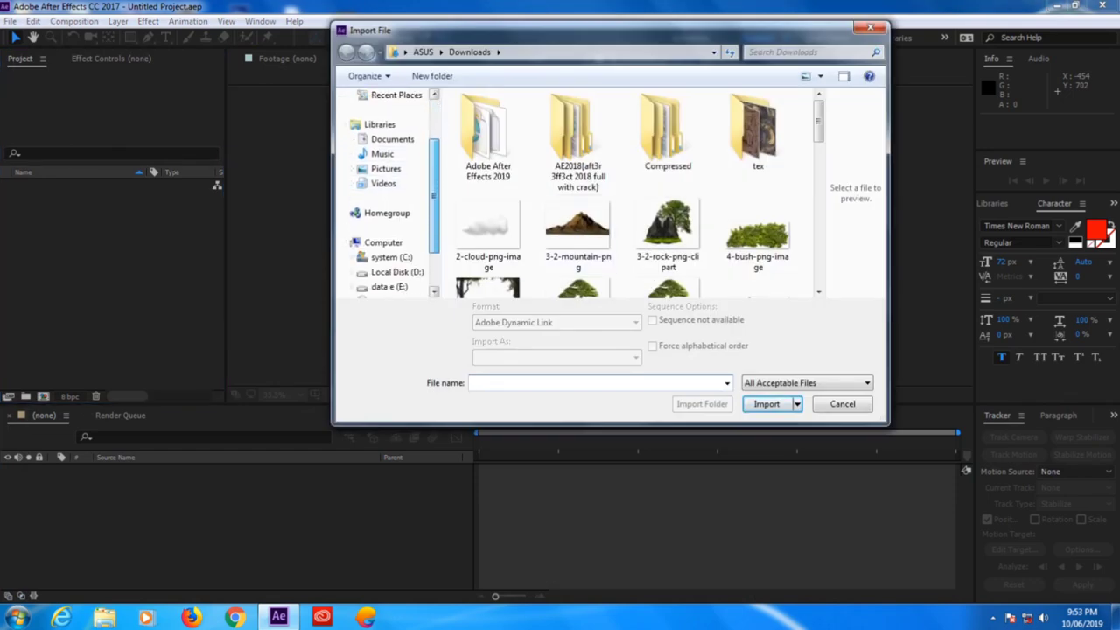
pyautogui.moveTo(434, 195); pyautogui.dragTo(434, 201)
pyautogui.click(389, 272)
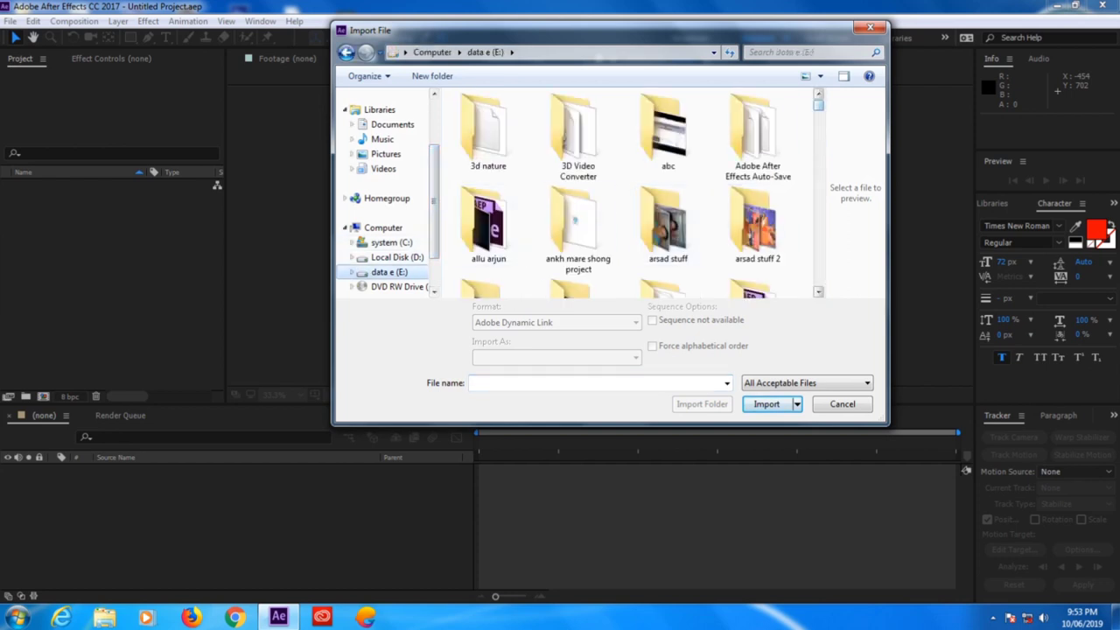
pyautogui.scroll(-5, 674, 114)
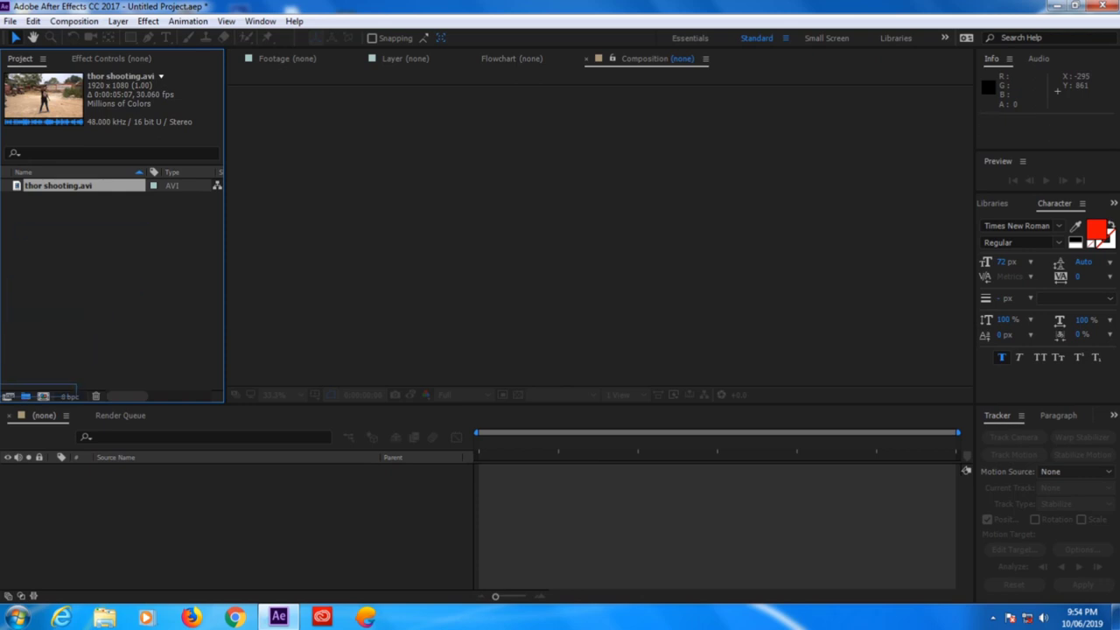
# Create a composition from thor shooting.avi and duplicate its footage layer.
pyautogui.moveTo(42, 397); pyautogui.dragTo(43, 396)
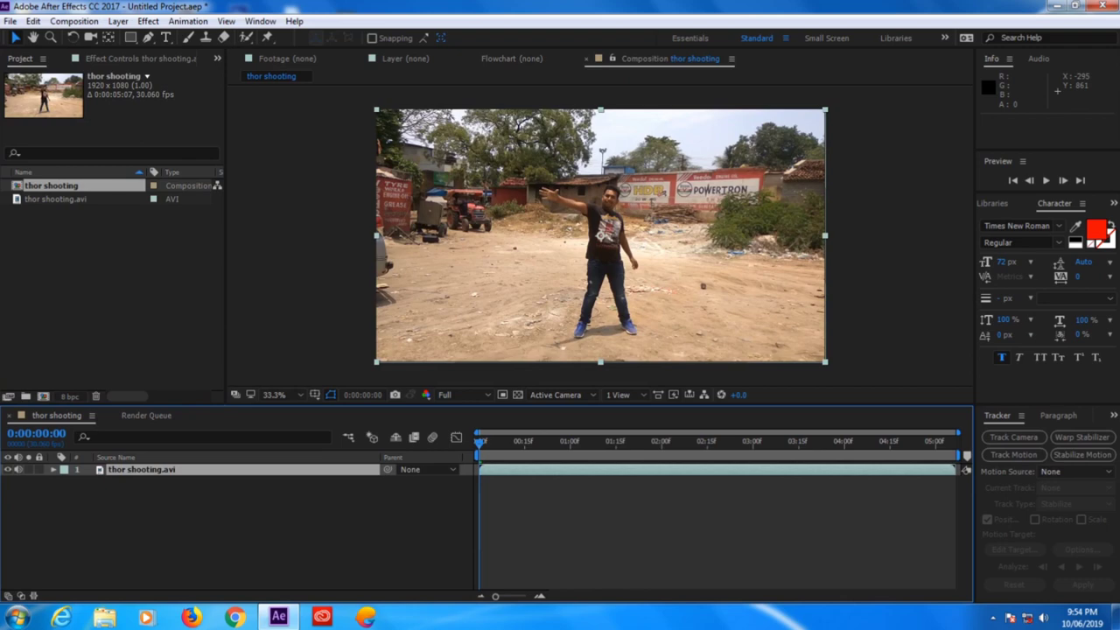
pyautogui.press('space')
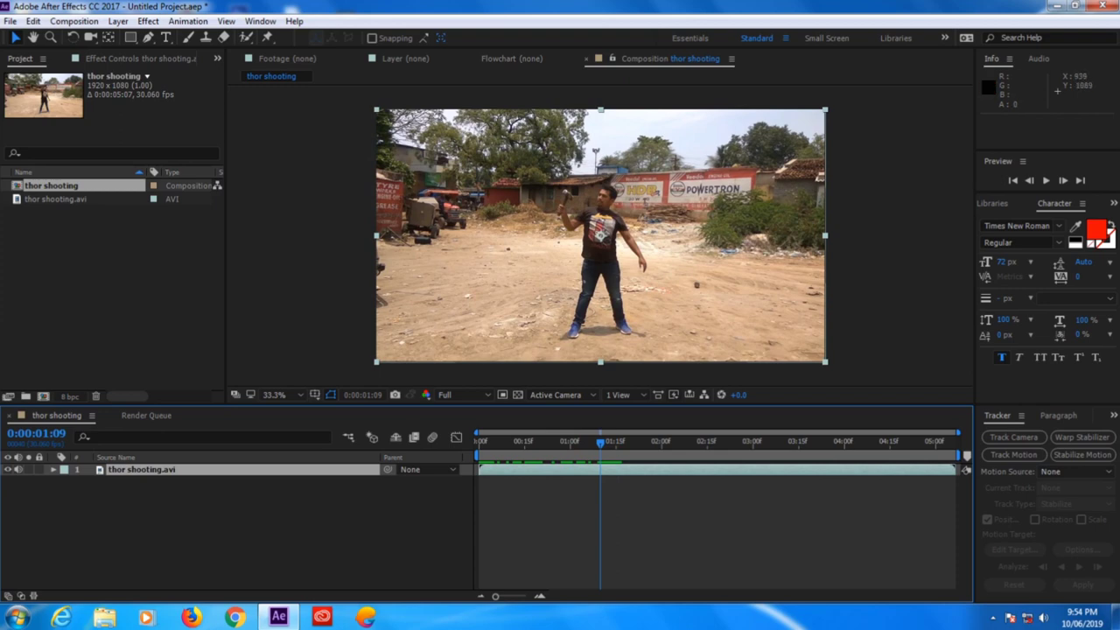
pyautogui.press('Home')
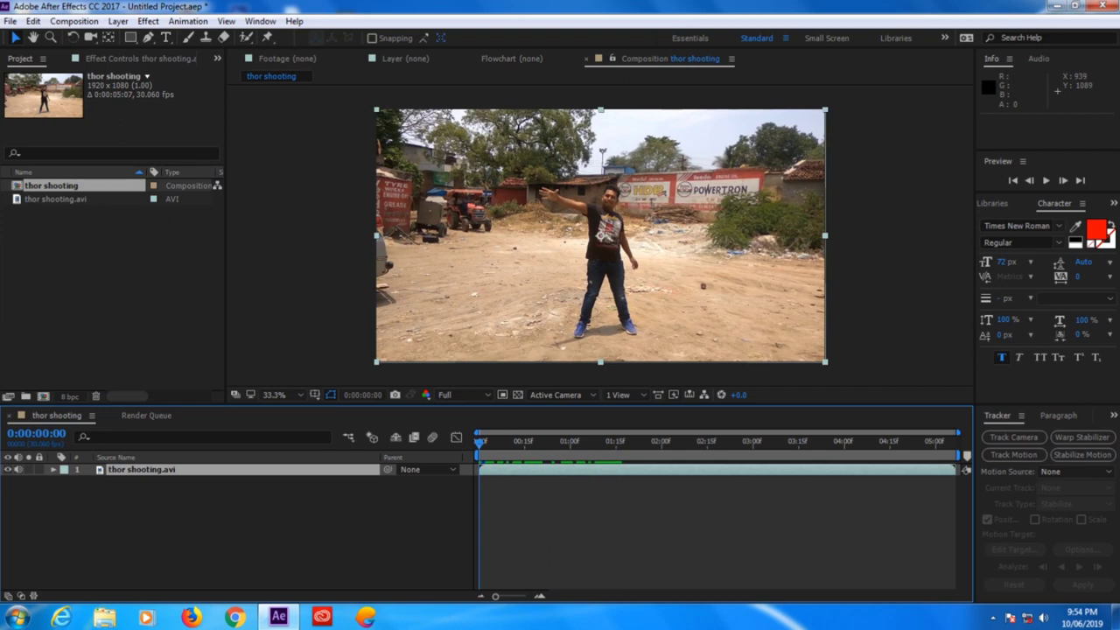
pyautogui.click(142, 470)
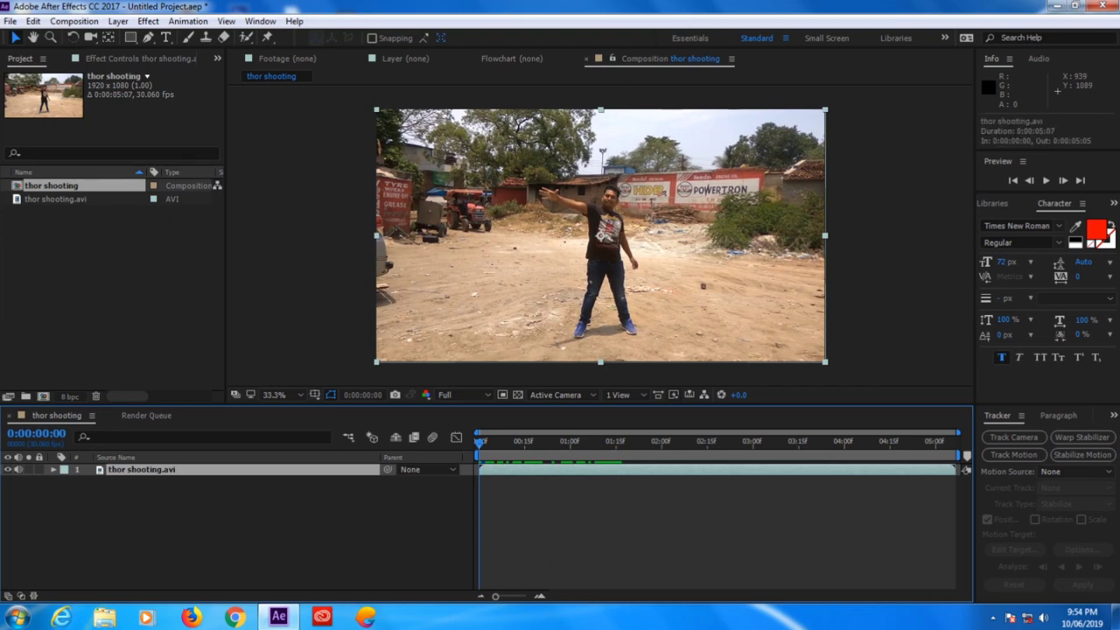
pyautogui.hotkey('ctrl', 'd')
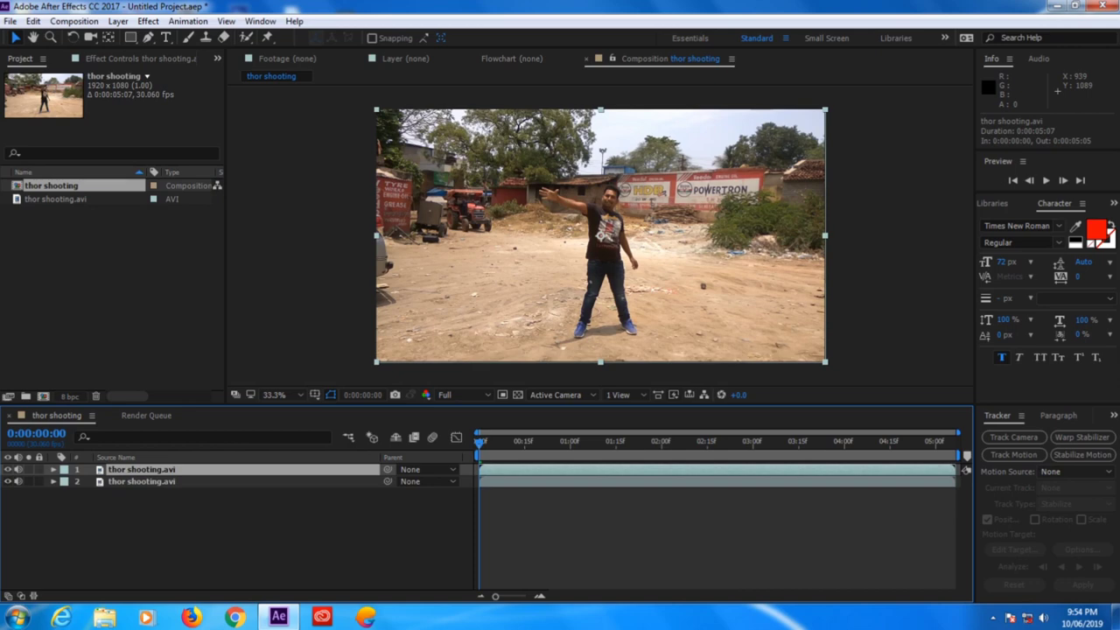
# Apply the mocha Pro effect to the upper thor shooting.avi layer and start working in mocha Pro.
pyautogui.hotkey('ctrl', '5')
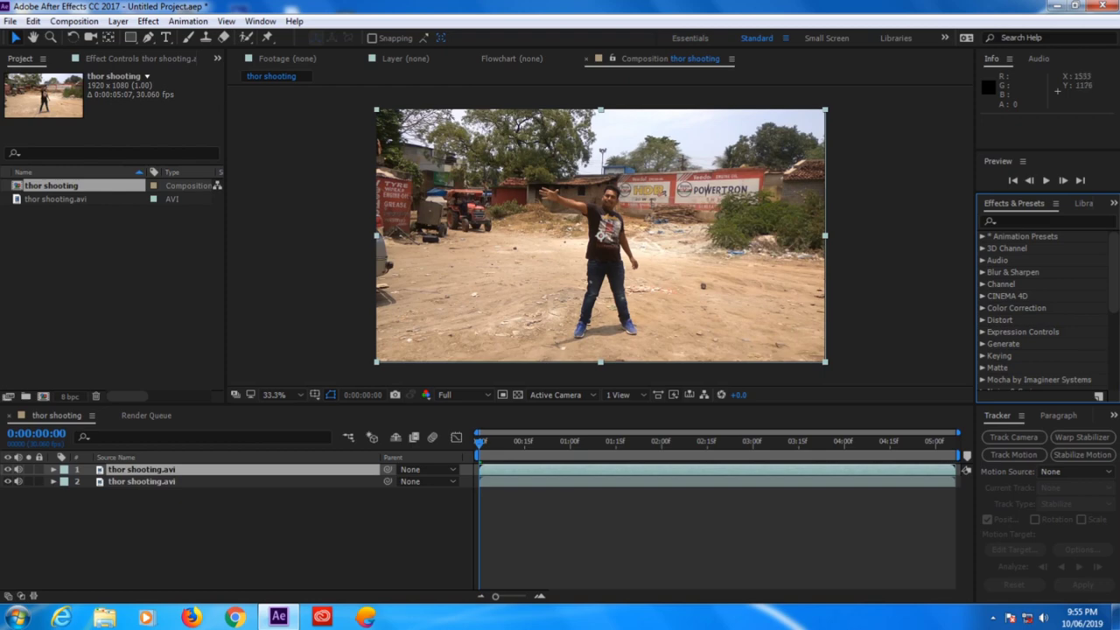
pyautogui.press('space')
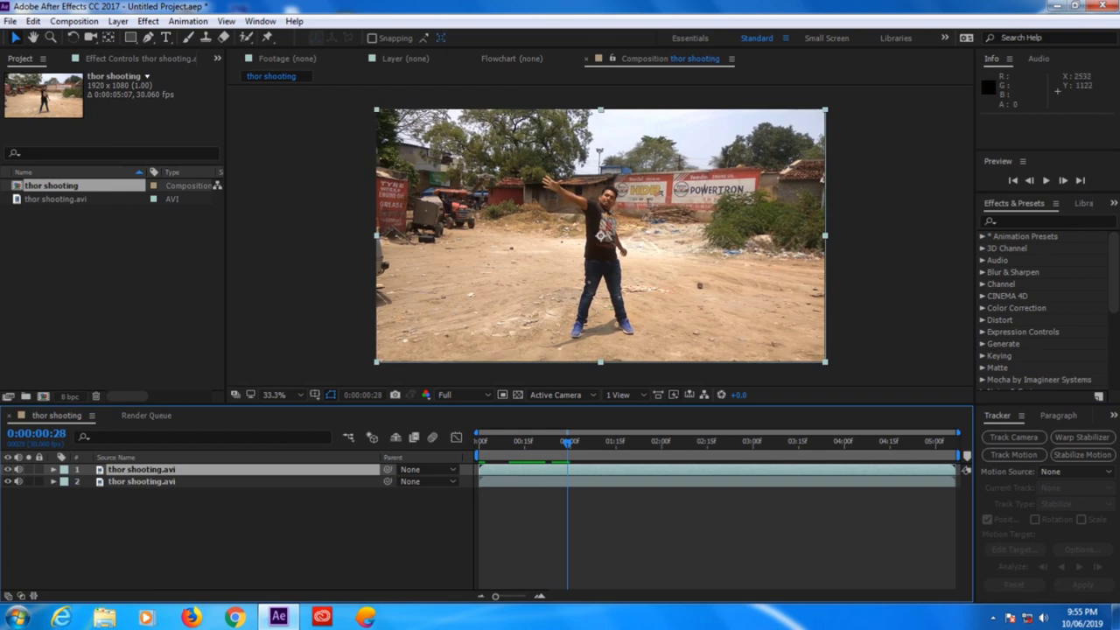
pyautogui.click(983, 380)
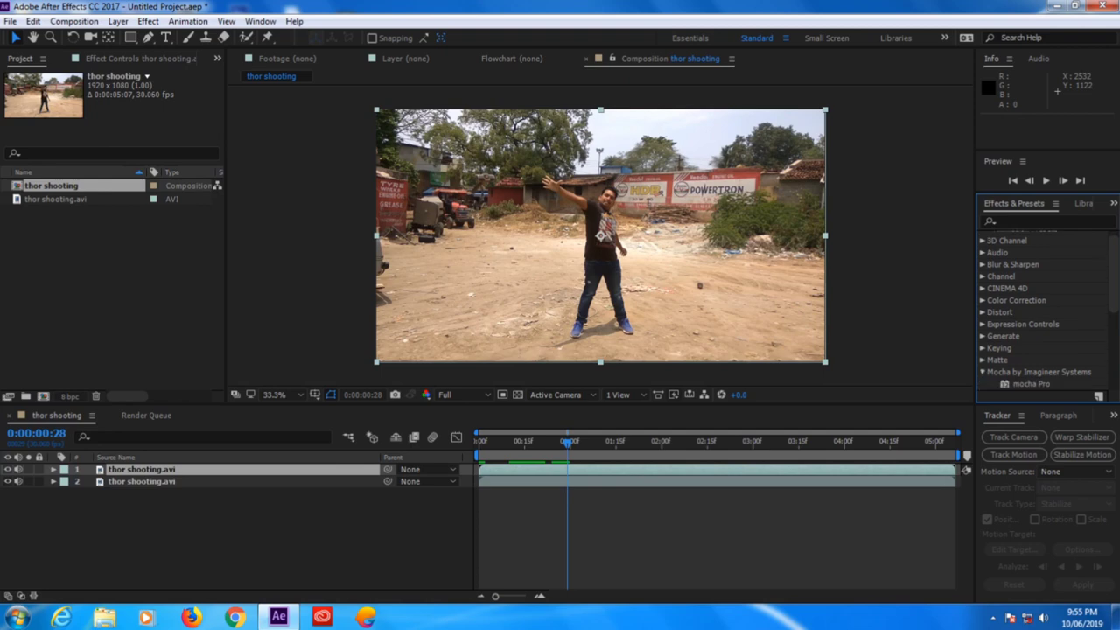
pyautogui.moveTo(1031, 384); pyautogui.dragTo(186, 469)
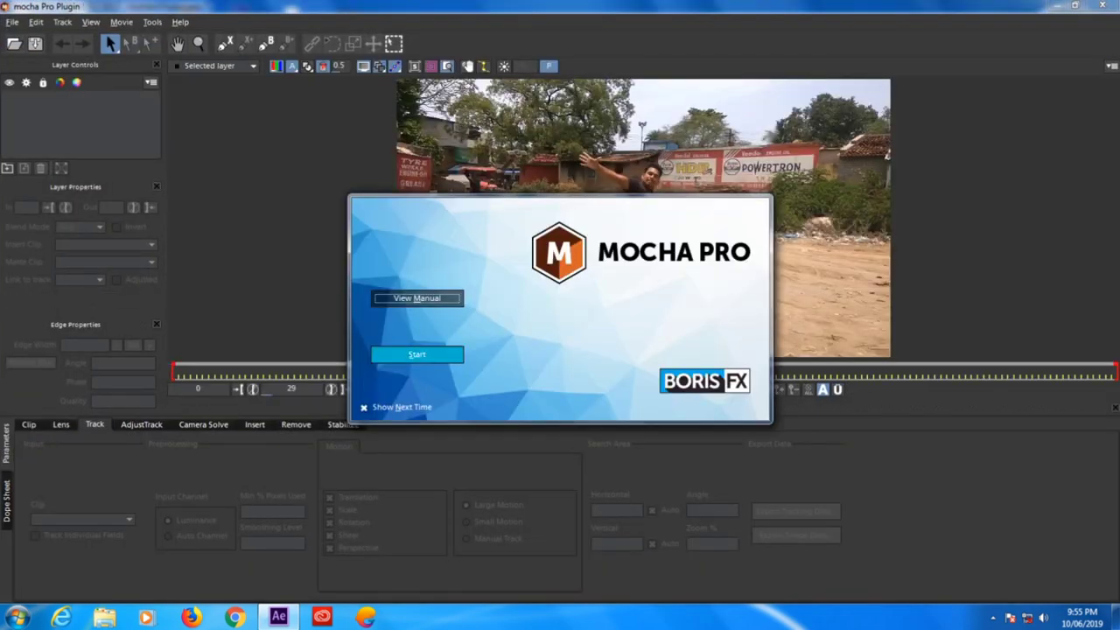
pyautogui.click(417, 354)
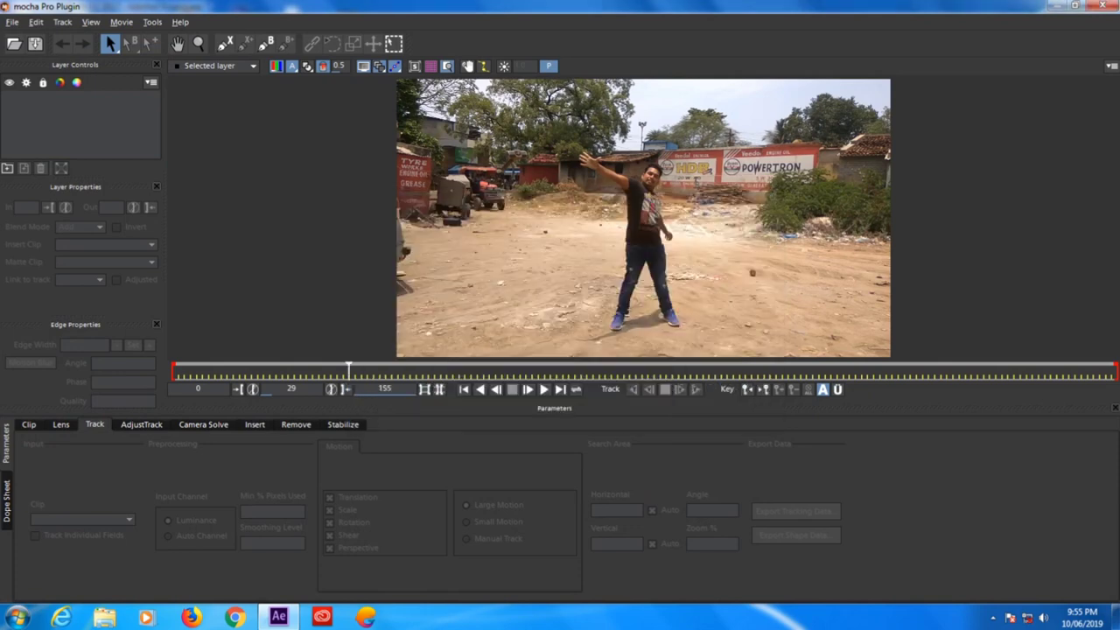
# At frame 23, draw a closed X-Spline around the thrown hammer prop where it enters the footage beside the parked vehicle.
pyautogui.moveTo(349, 371)
pyautogui.mouseDown()
pyautogui.moveTo(191, 371)
pyautogui.moveTo(337, 371)
pyautogui.mouseUp()
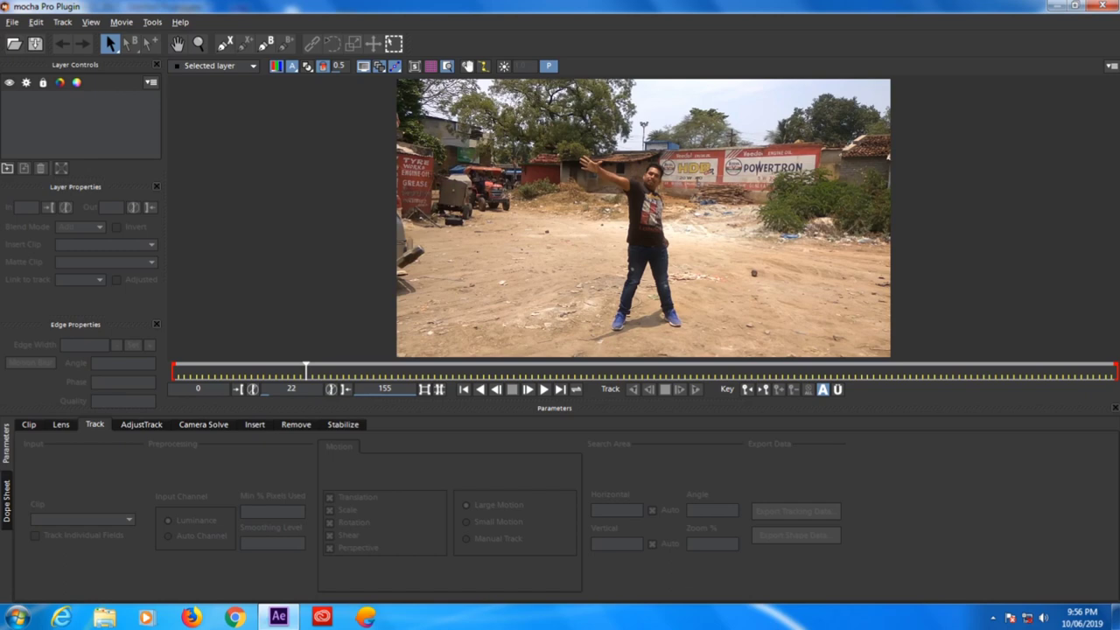
pyautogui.click(464, 389)
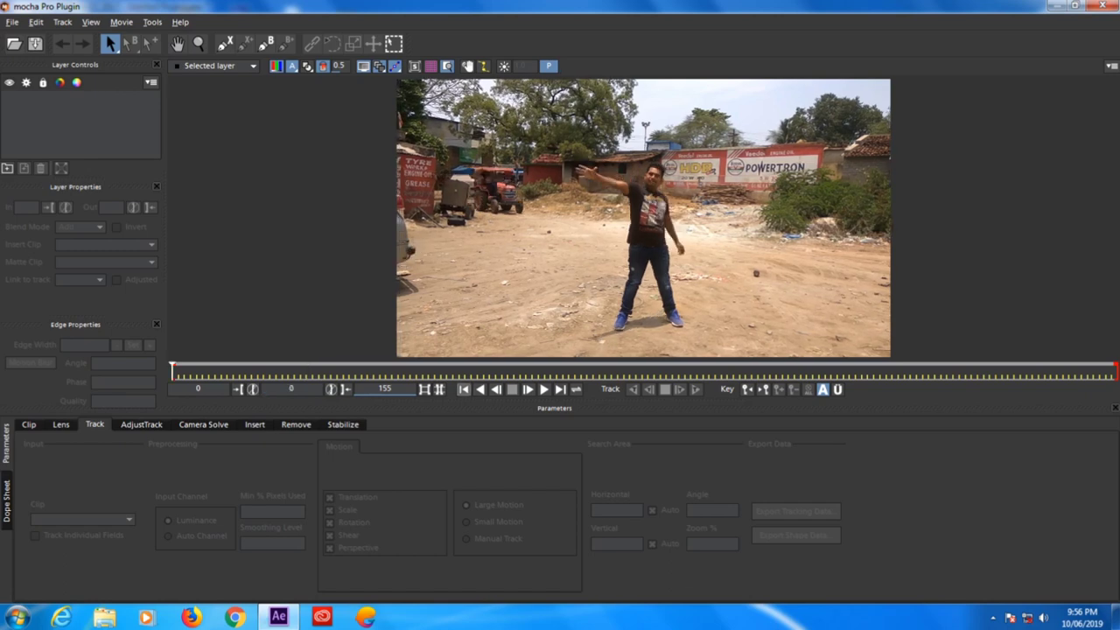
pyautogui.click(312, 371)
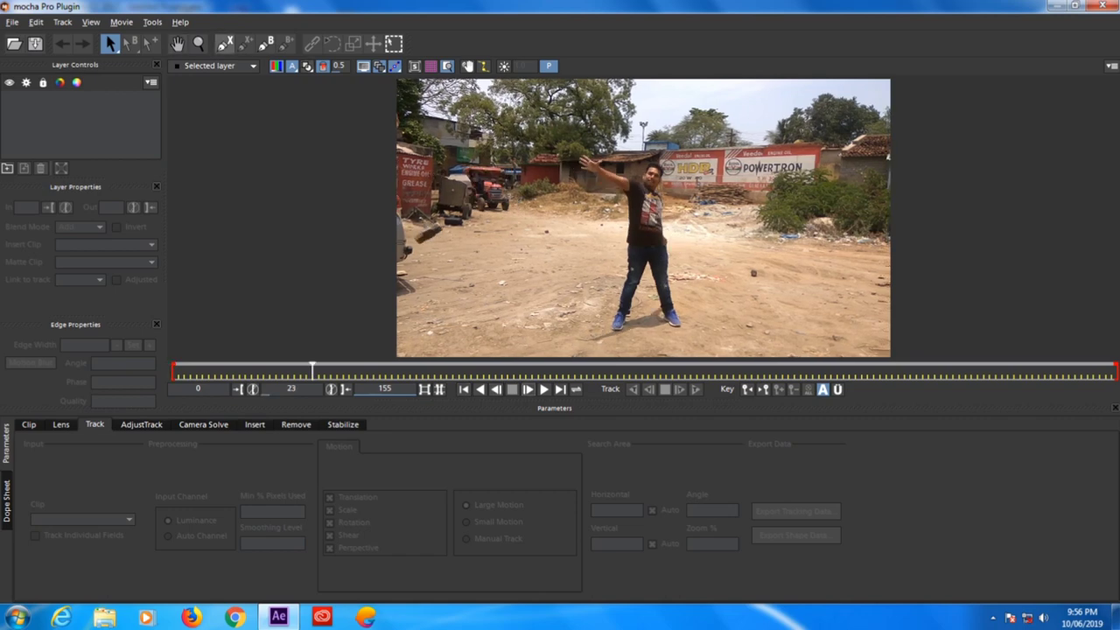
pyautogui.click(224, 44)
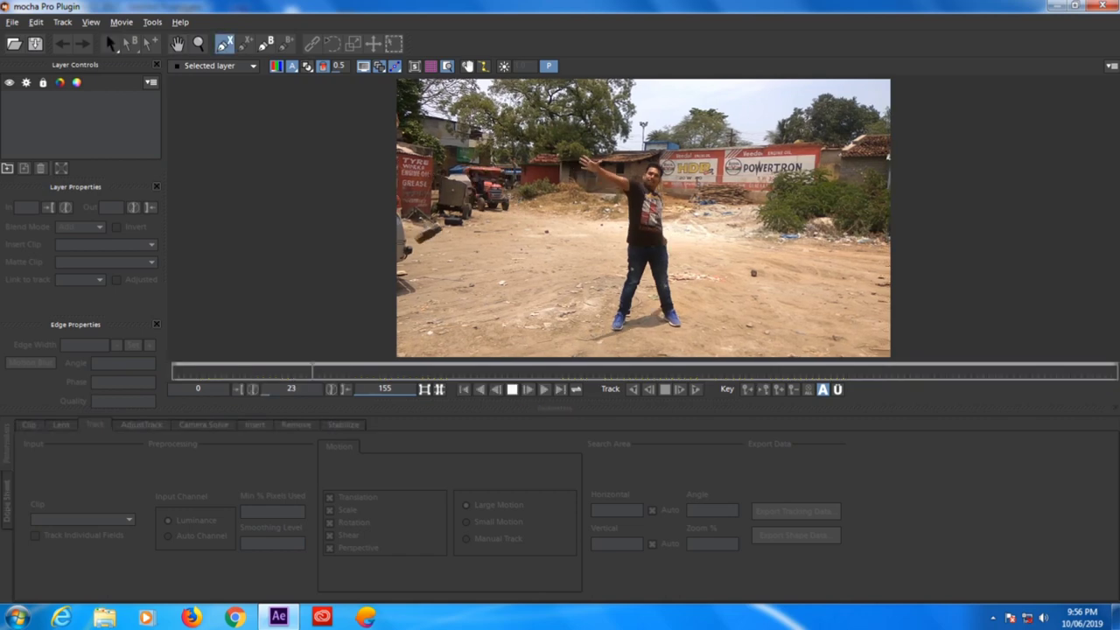
pyautogui.click(423, 217)
pyautogui.click(416, 227)
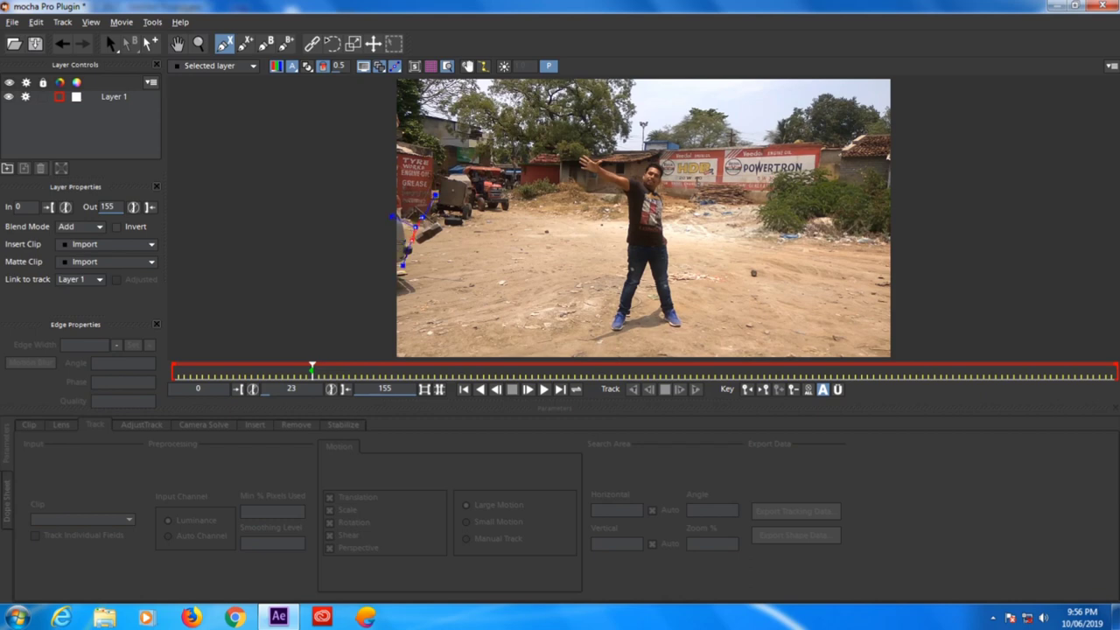
pyautogui.click(412, 241)
pyautogui.click(421, 247)
pyautogui.click(442, 241)
pyautogui.click(449, 228)
pyautogui.click(443, 221)
pyautogui.click(122, 36)
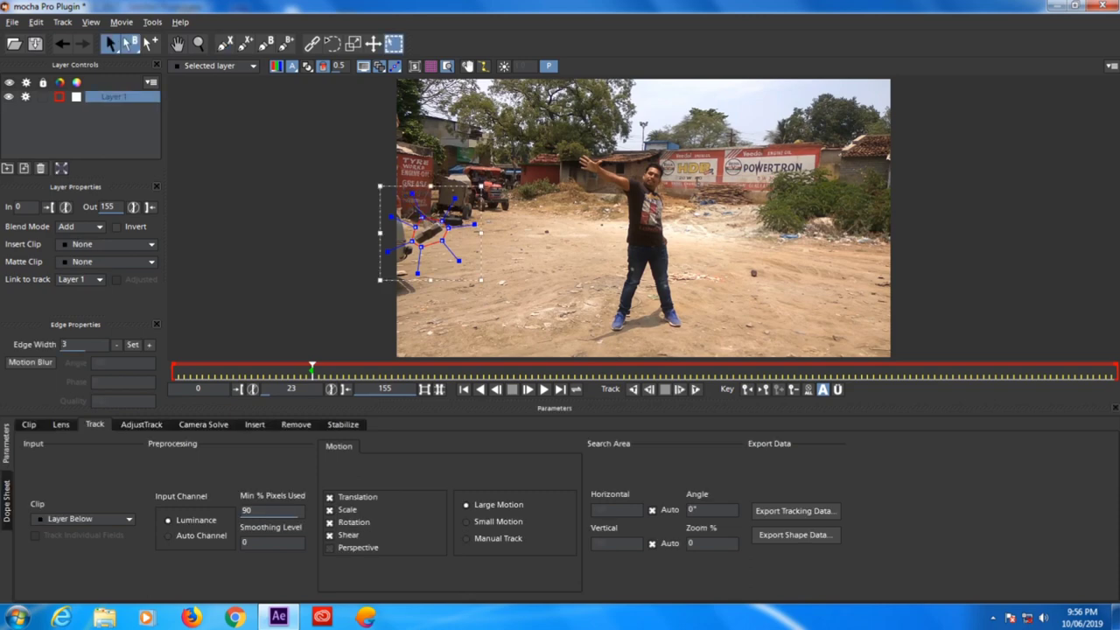
# Show the planar surface overlay for the hammer prop's spline on Layer 1.
pyautogui.click(415, 66)
pyautogui.press('x')
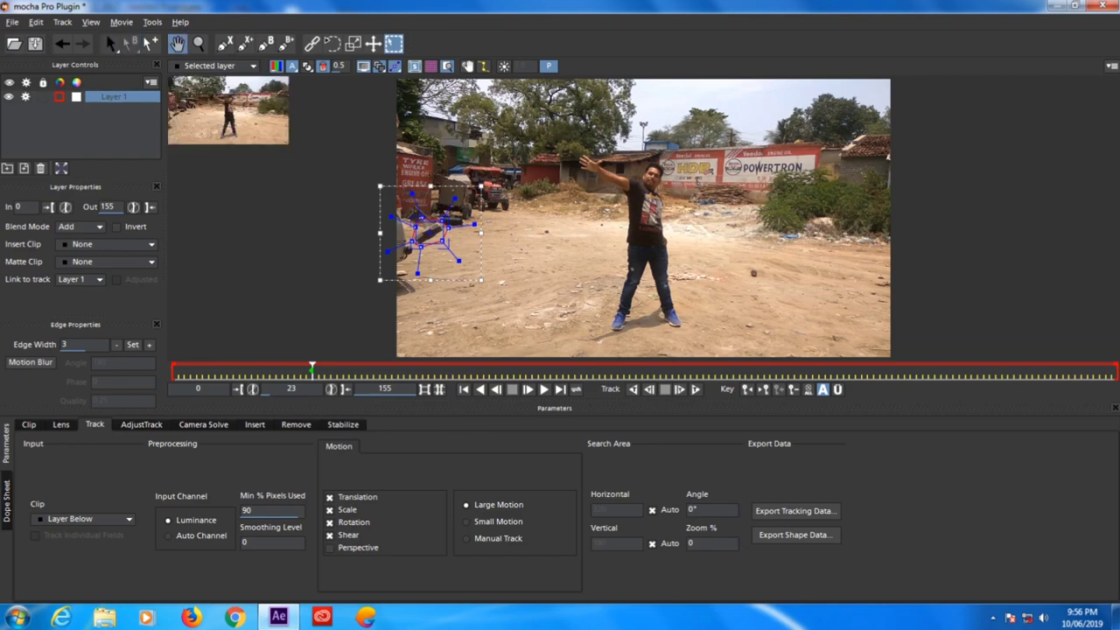
pyautogui.press('z')
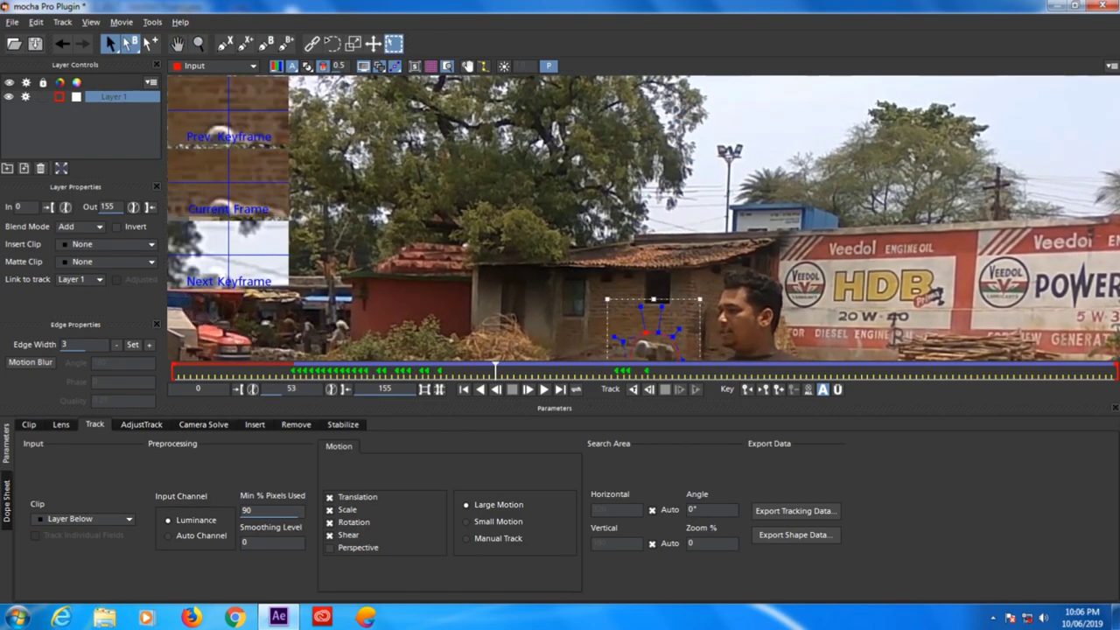
# Scrub back through the tracked frames to examine how the Layer 1 spline follows the hammer prop.
pyautogui.moveTo(496, 374); pyautogui.dragTo(239, 374)
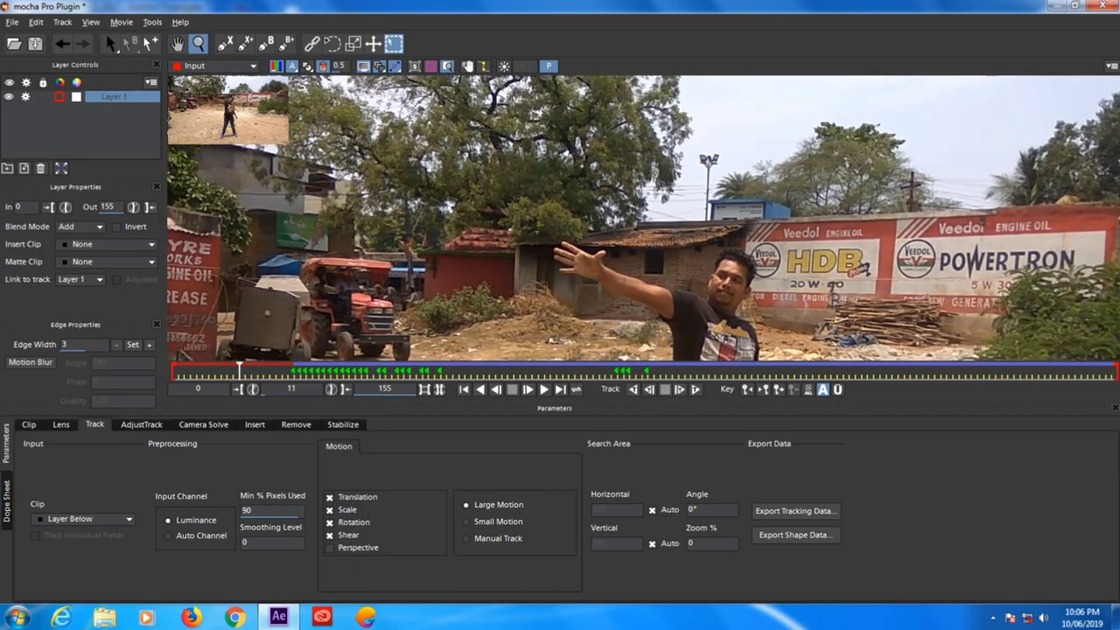
pyautogui.moveTo(671, 129); pyautogui.dragTo(626, 171)
pyautogui.press('x')
pyautogui.moveTo(626, 210); pyautogui.dragTo(567, 166)
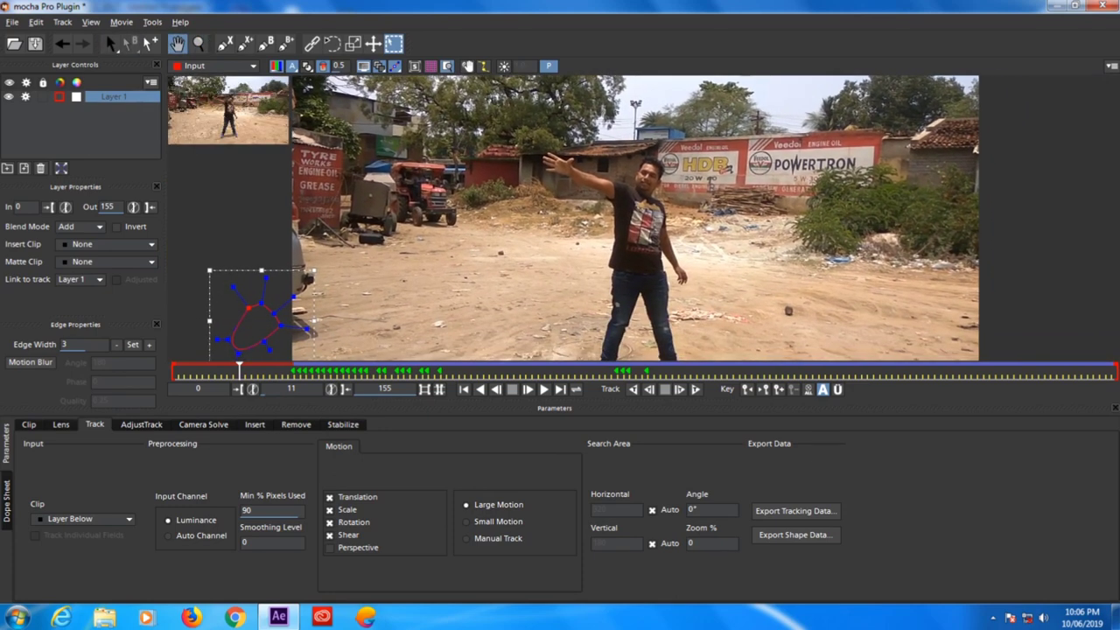
pyautogui.press('s')
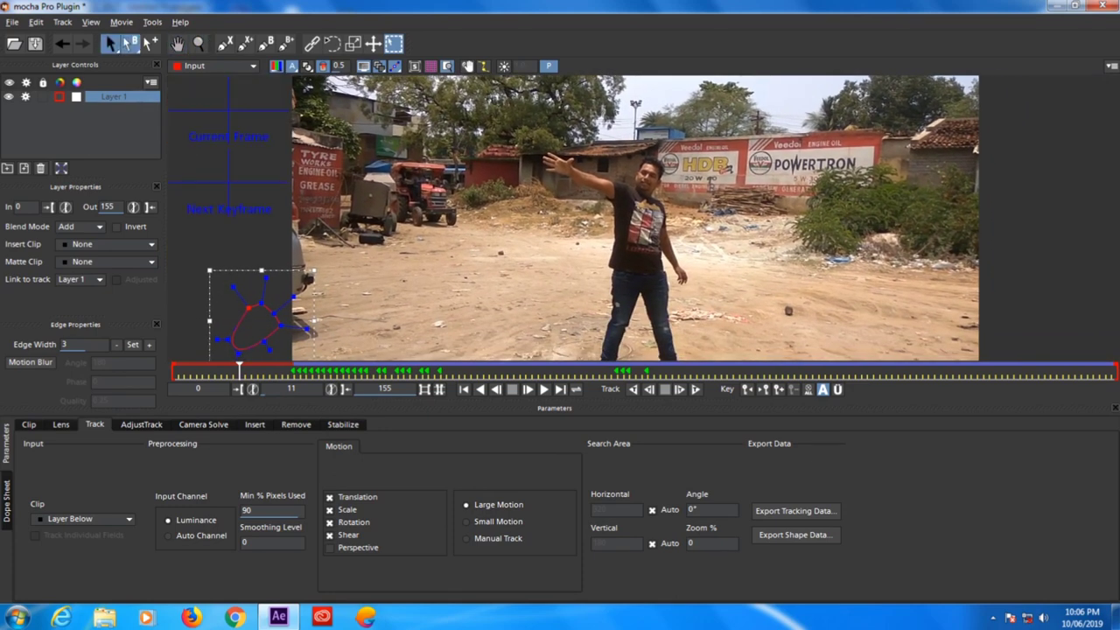
pyautogui.moveTo(239, 366); pyautogui.dragTo(380, 365)
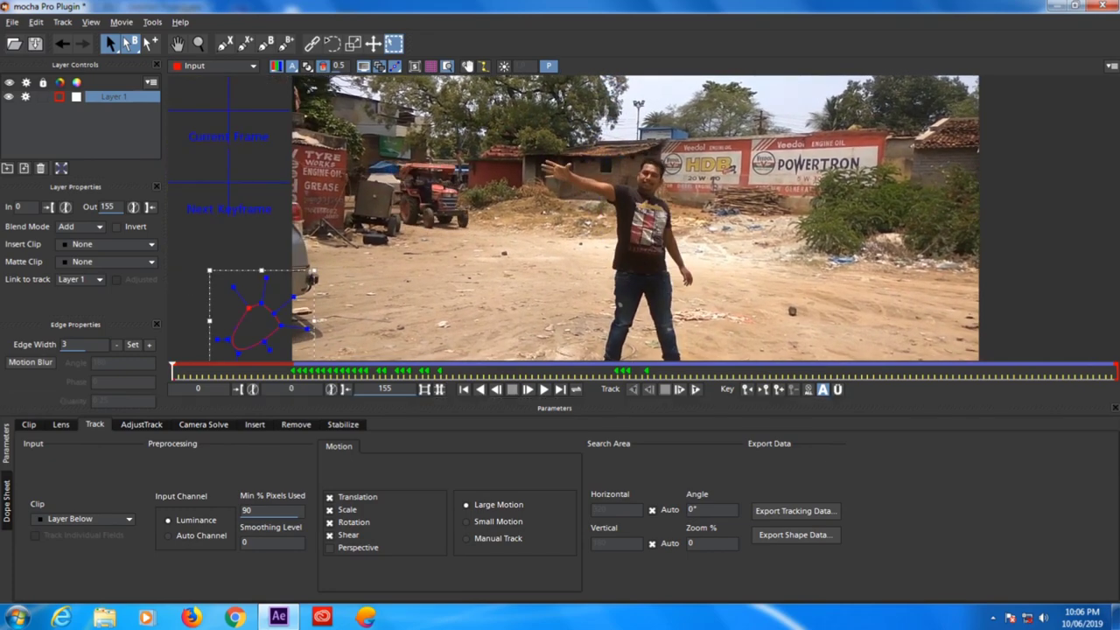
# At frame 0, draw a closed four-corner X-Spline around the entire footage frame as a new layer.
pyautogui.press('x')
pyautogui.moveTo(573, 219); pyautogui.dragTo(572, 252)
pyautogui.press('z')
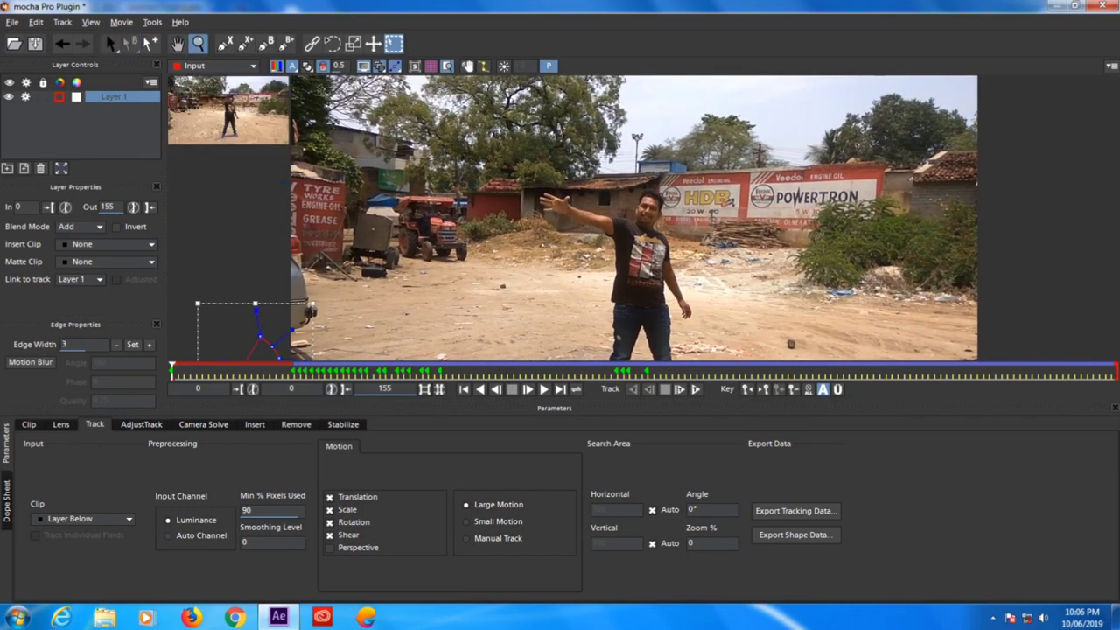
pyautogui.moveTo(607, 154); pyautogui.dragTo(606, 194)
pyautogui.press('x')
pyautogui.press('z')
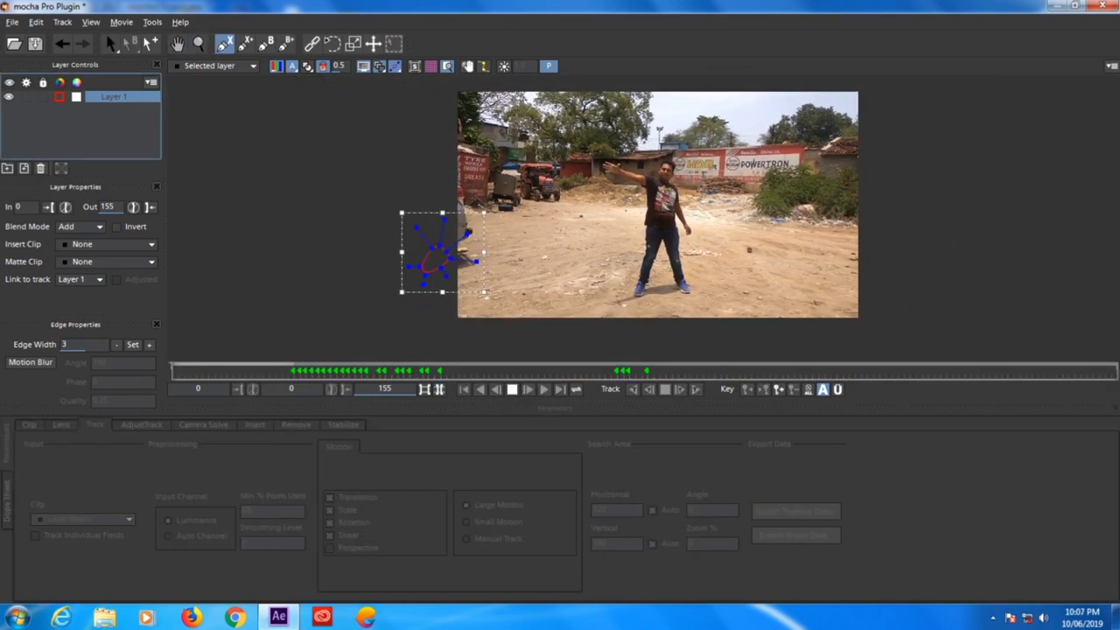
pyautogui.click(448, 88)
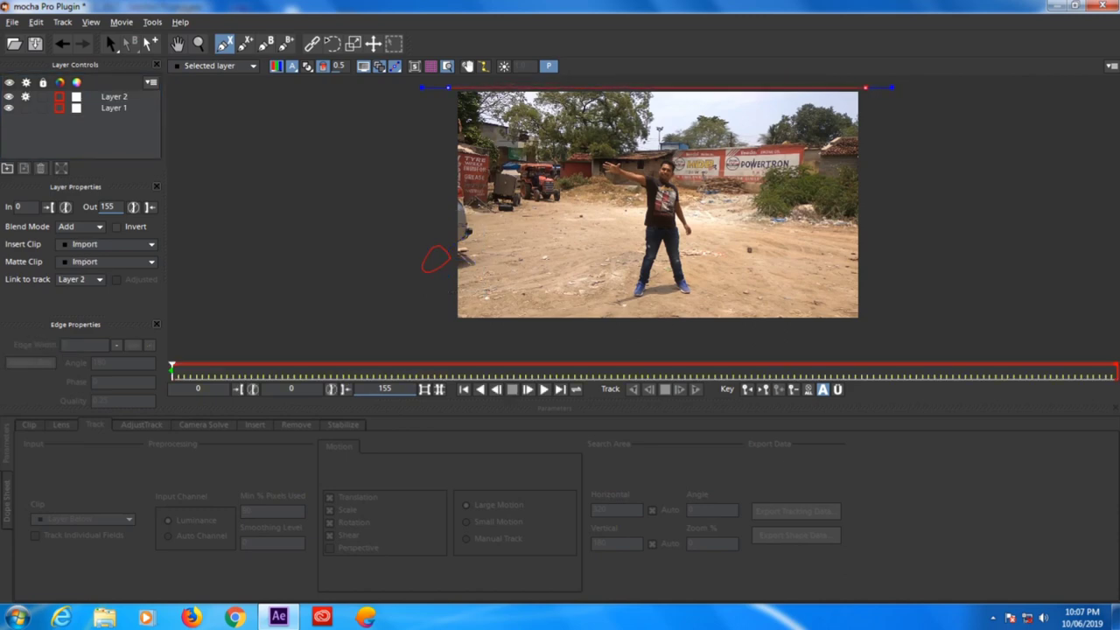
pyautogui.click(864, 88)
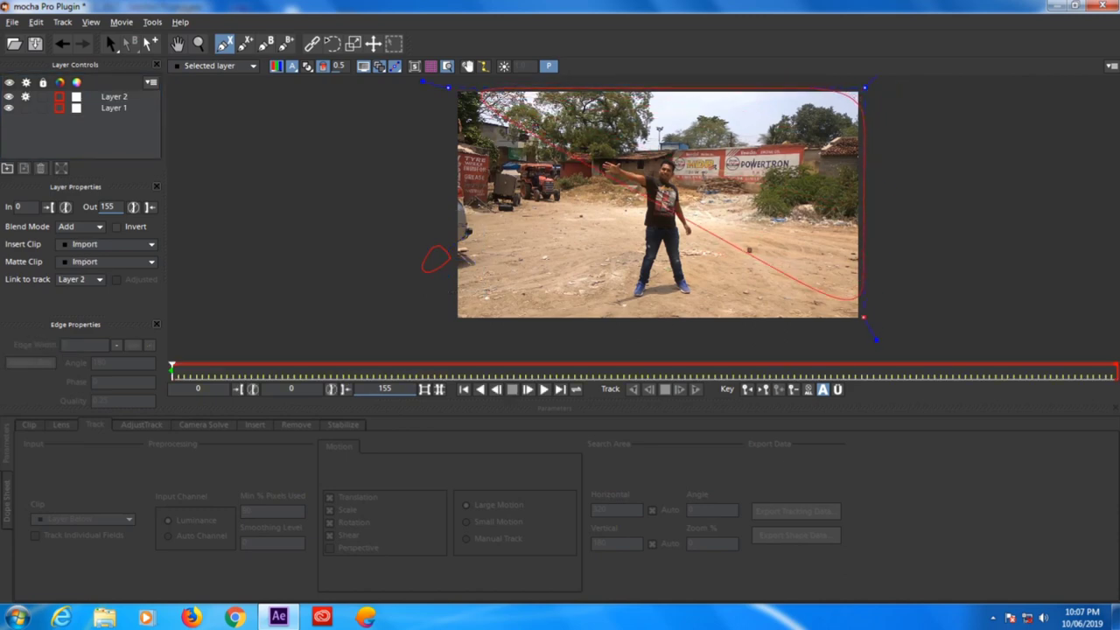
pyautogui.click(865, 324)
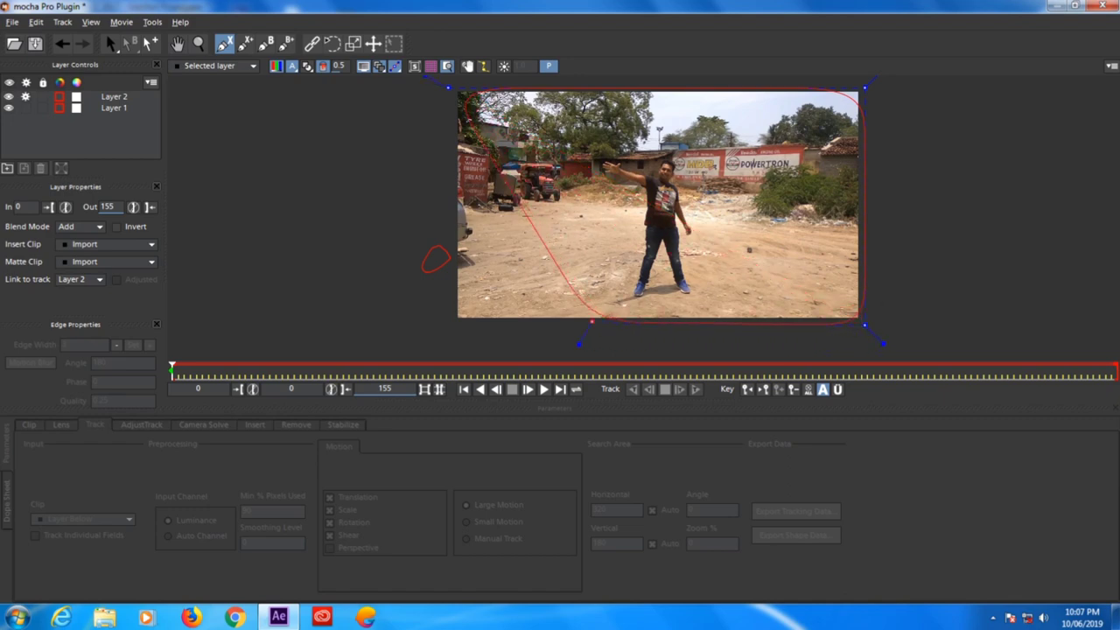
pyautogui.click(448, 326)
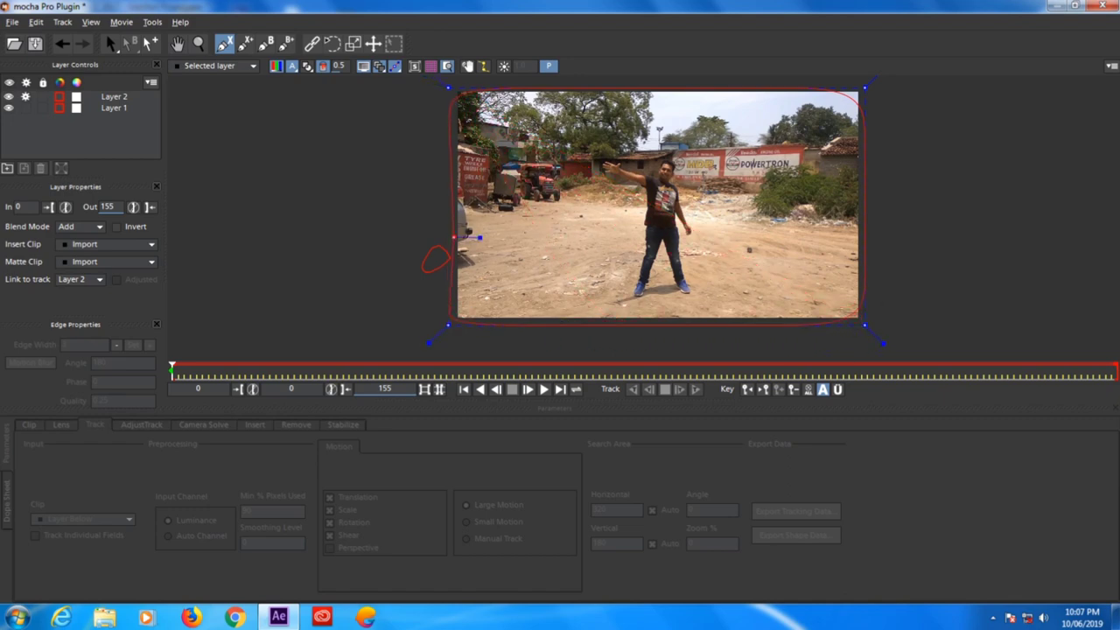
pyautogui.click(449, 87)
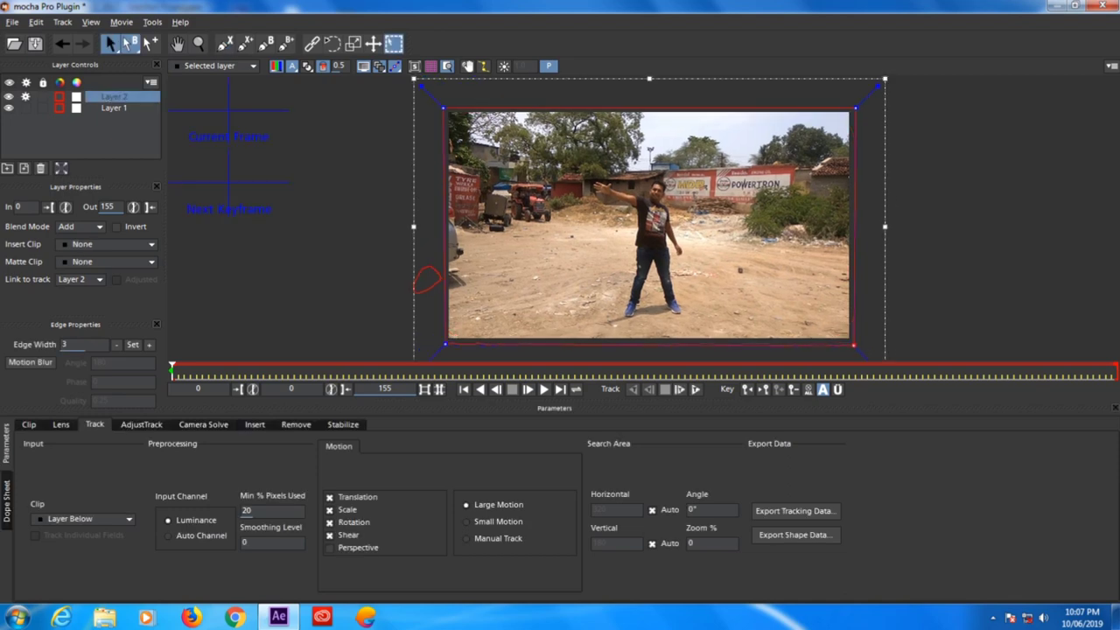
# Fine-tune the lower-right and upper-right corners of the full-frame spline and move Layer 2 below Layer 1.
pyautogui.moveTo(854, 344); pyautogui.dragTo(853, 343)
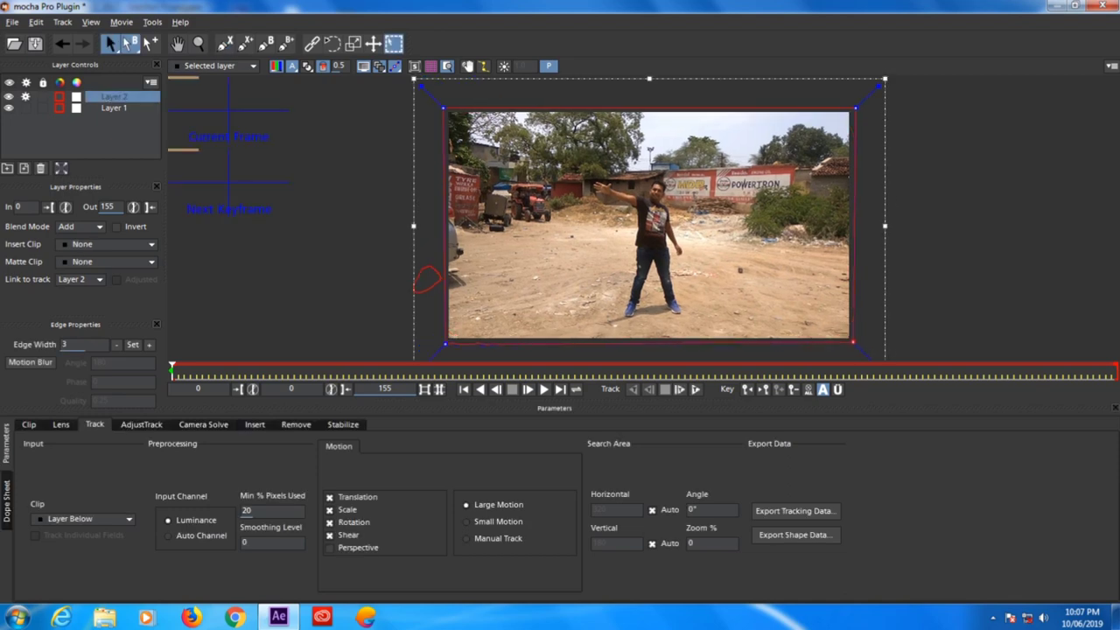
pyautogui.moveTo(856, 108); pyautogui.dragTo(855, 108)
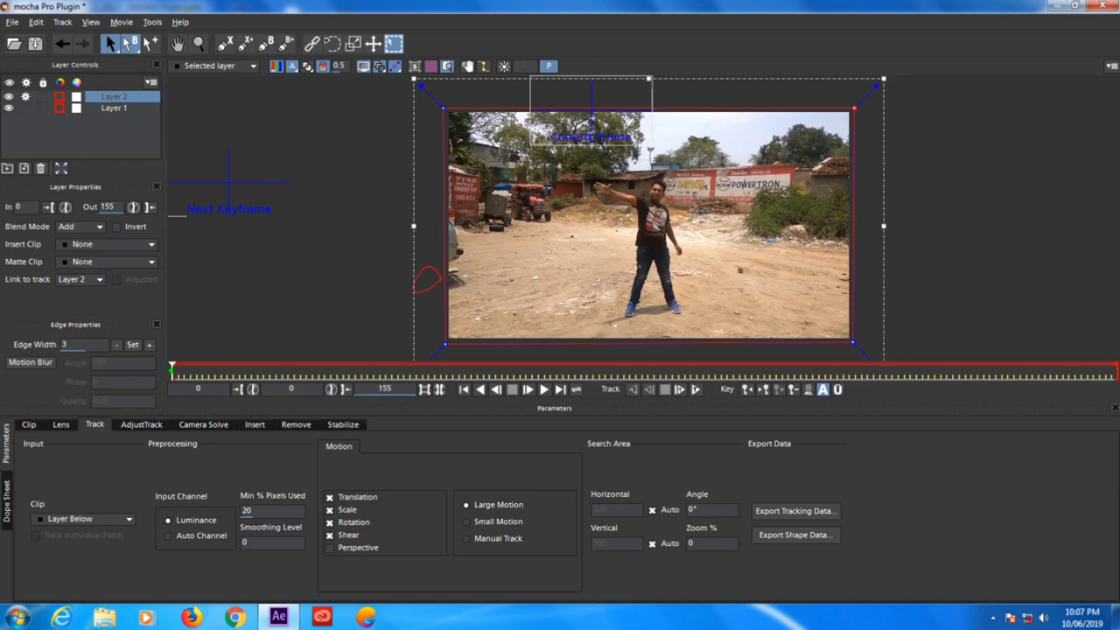
pyautogui.moveTo(114, 97); pyautogui.dragTo(118, 132)
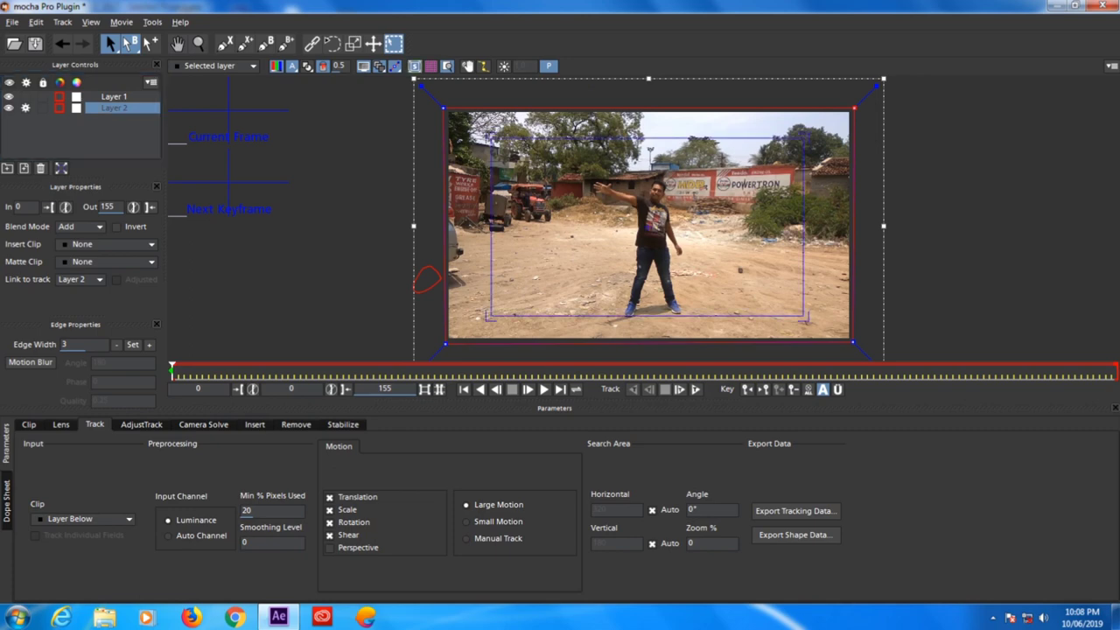
# Fit the four corners of Layer 2's planar surface to the corners of the footage frame.
pyautogui.moveTo(804, 139); pyautogui.dragTo(847, 114)
pyautogui.moveTo(803, 317); pyautogui.dragTo(848, 337)
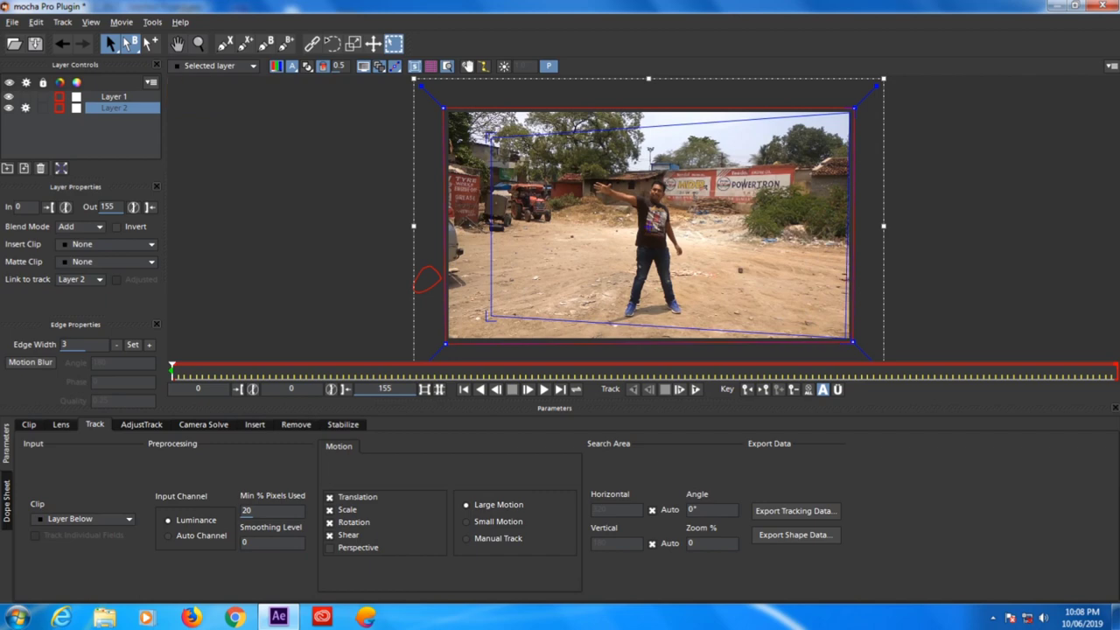
pyautogui.moveTo(488, 317); pyautogui.dragTo(448, 340)
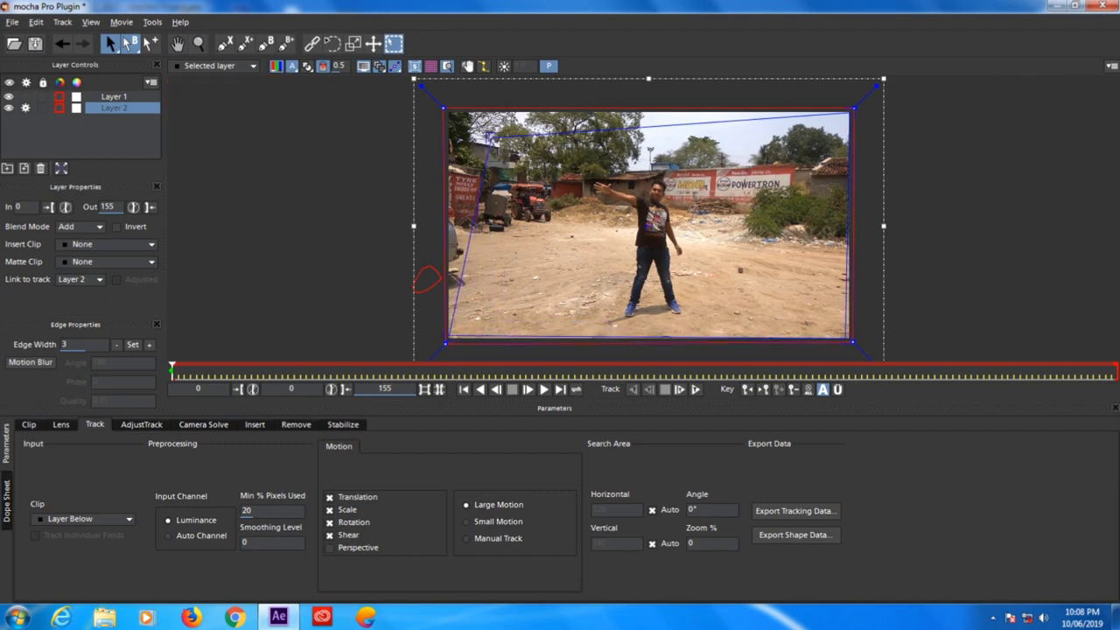
pyautogui.moveTo(490, 135); pyautogui.dragTo(446, 109)
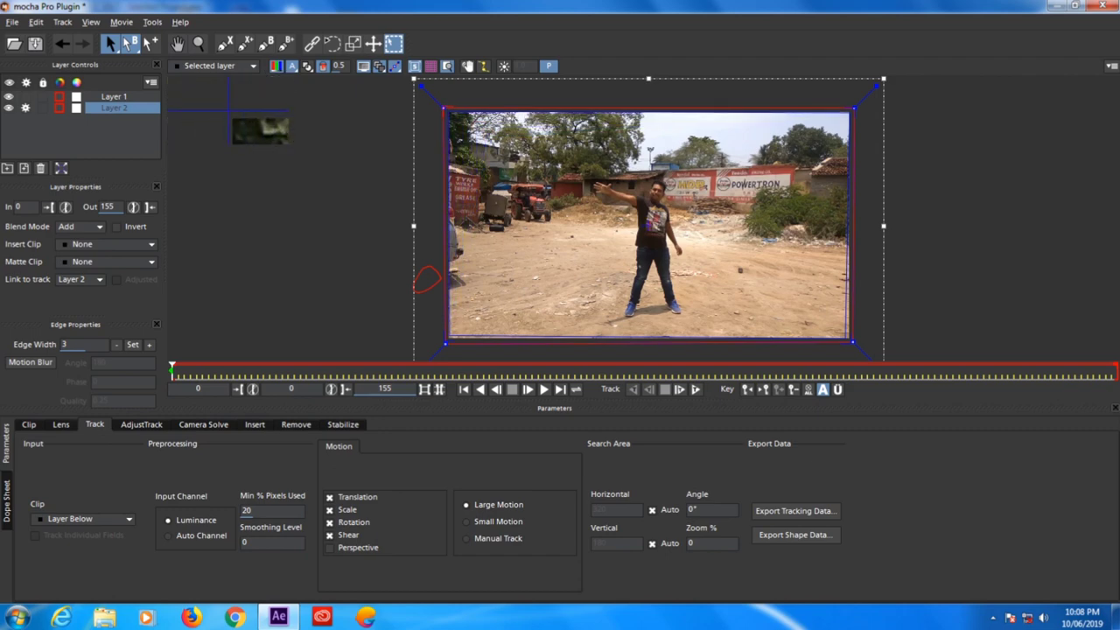
pyautogui.moveTo(844, 337); pyautogui.dragTo(851, 337)
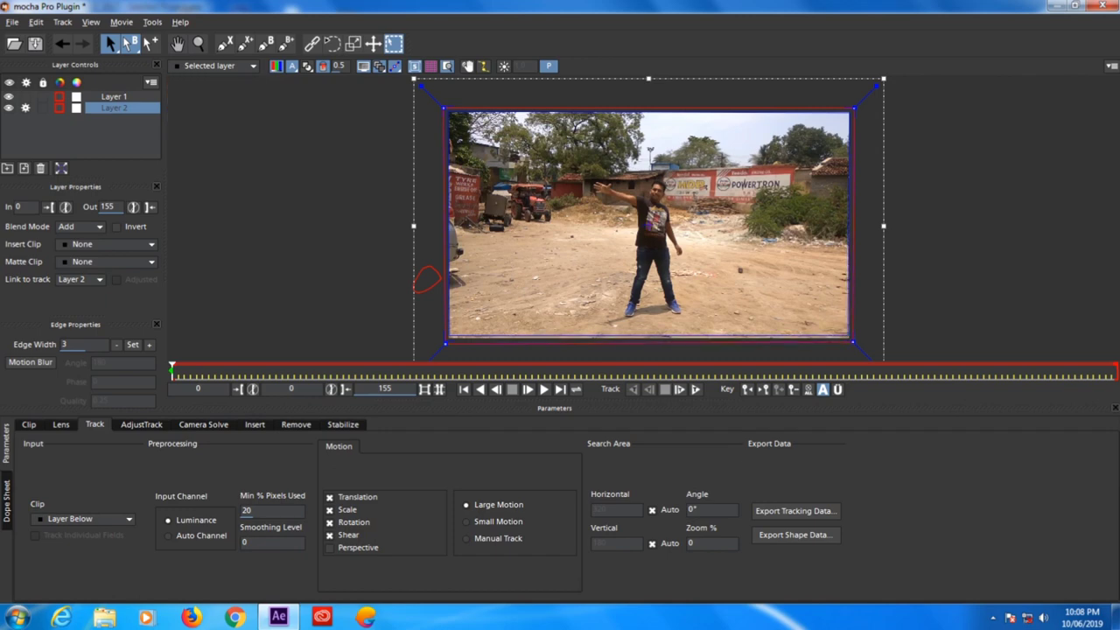
# Show the planar grid, track Layer 2 forward to frame 155, and return to the start of the clip.
pyautogui.click(430, 66)
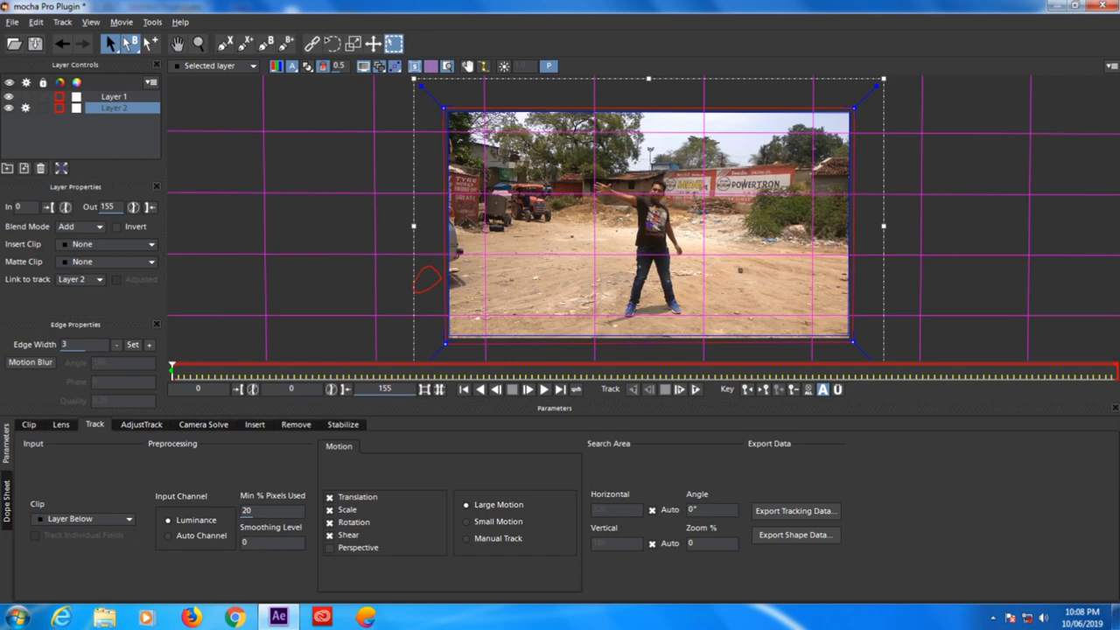
pyautogui.click(696, 390)
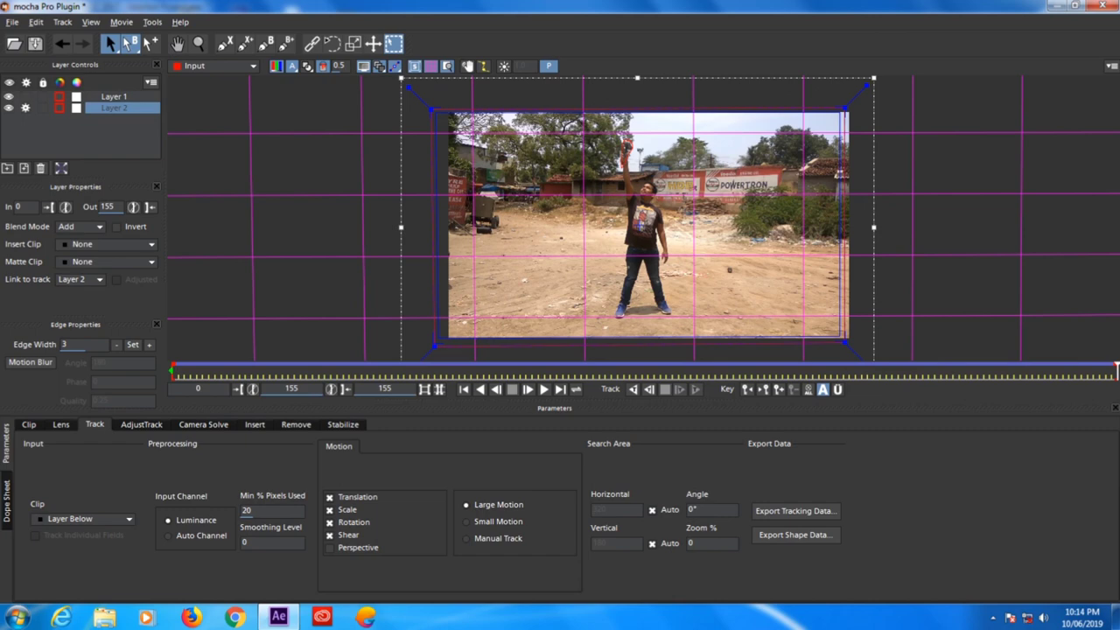
pyautogui.moveTo(1117, 371); pyautogui.dragTo(184, 371)
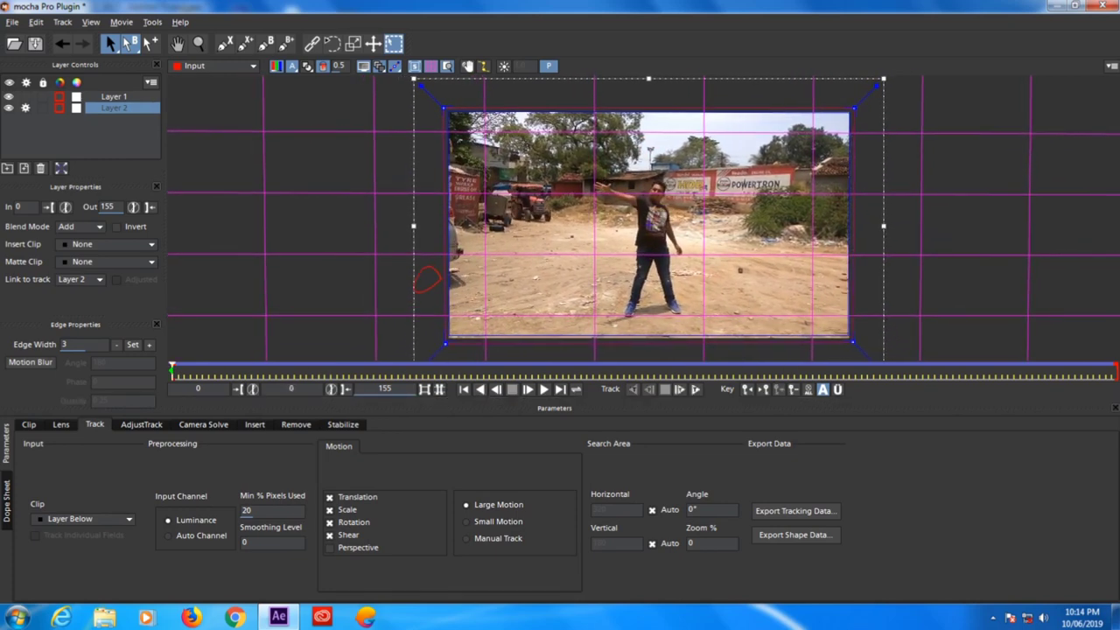
# Hide the planar overlays and render the Remove result for Layer 1 forward from frame 0 to 155.
pyautogui.click(114, 97)
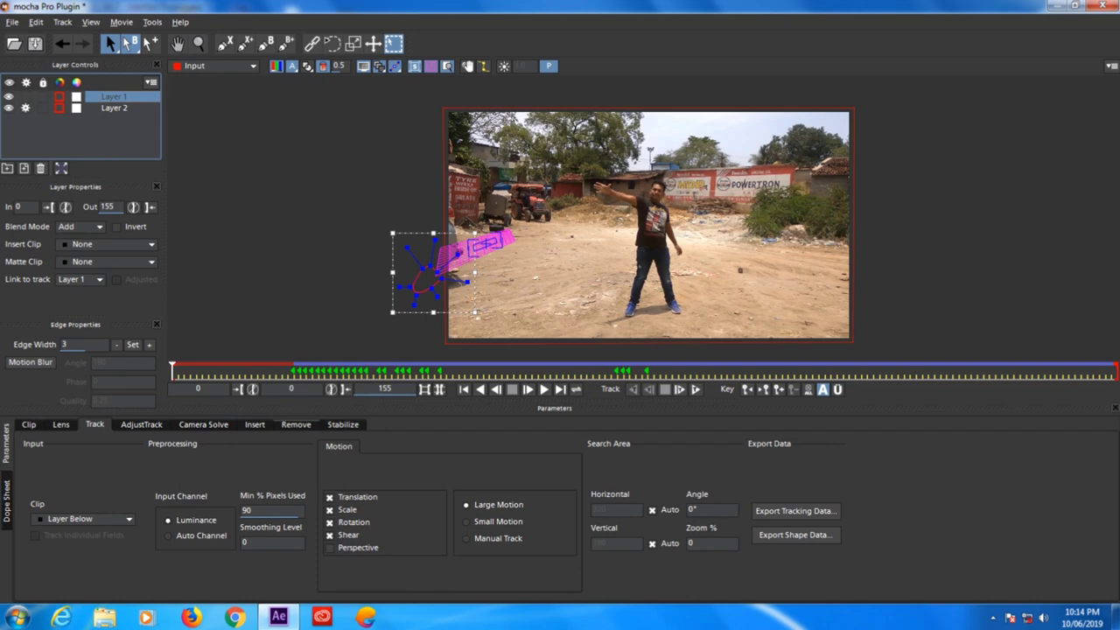
pyautogui.click(296, 425)
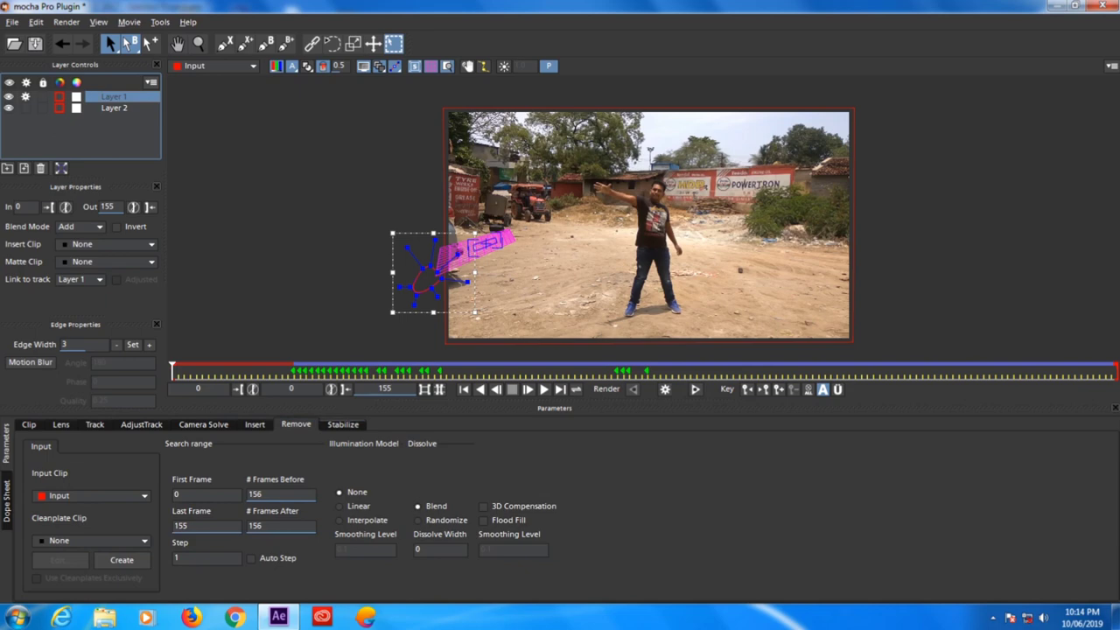
pyautogui.click(695, 390)
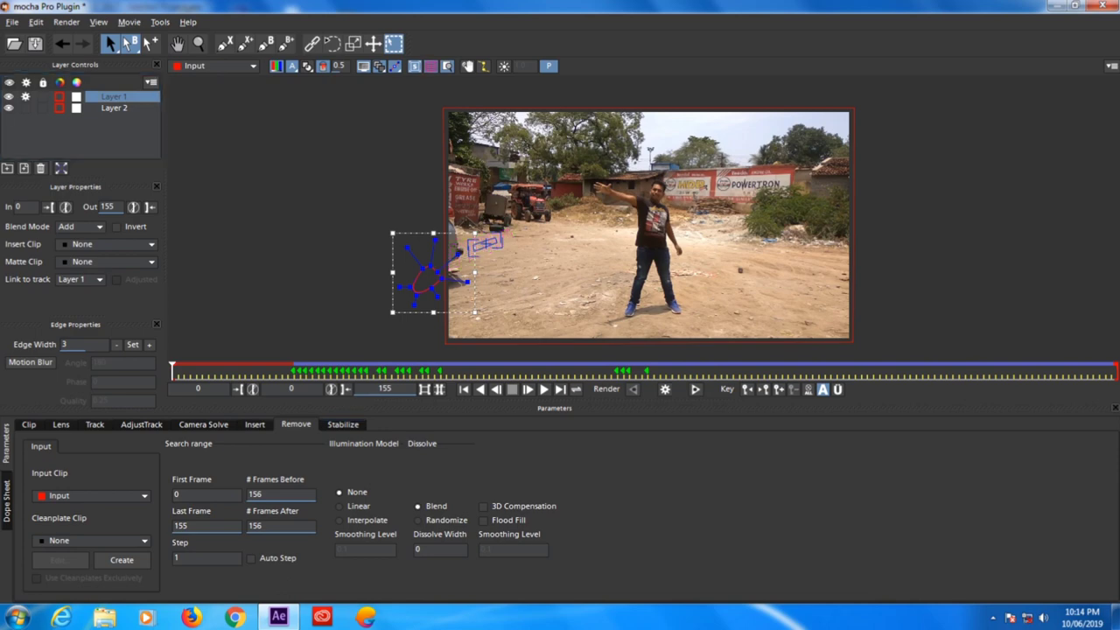
pyautogui.click(415, 67)
pyautogui.click(696, 389)
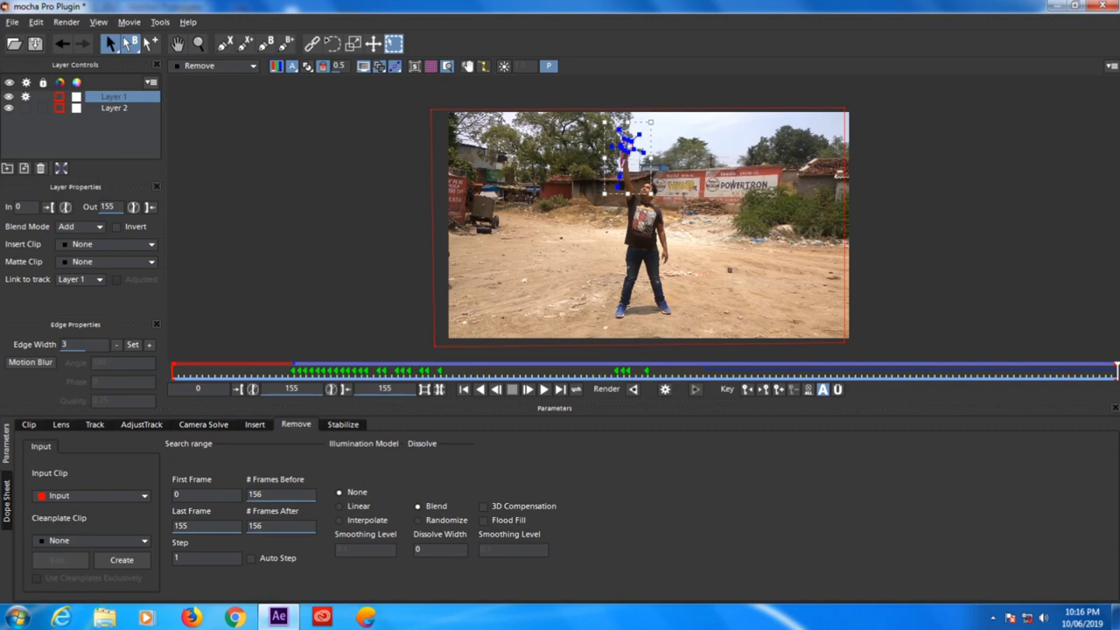
# Examine the rendered removal around the throwing hand, stepping back from frame 155 to 35 and forward to 42.
pyautogui.click(177, 43)
pyautogui.press('z')
pyautogui.moveTo(678, 292); pyautogui.dragTo(704, 292)
pyautogui.press('x')
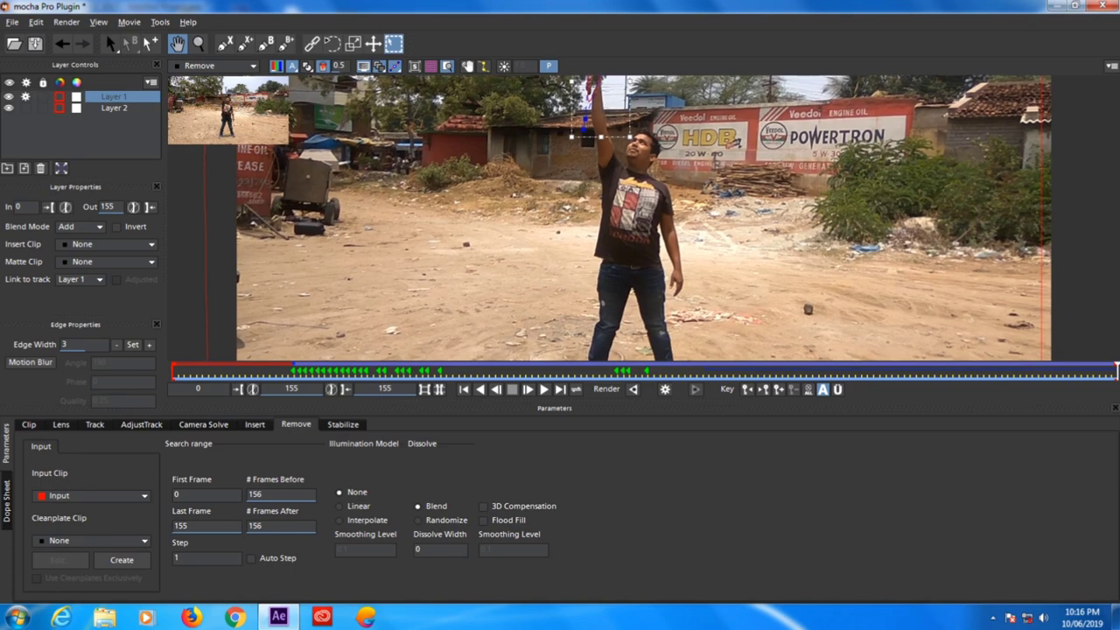
pyautogui.press('x')
pyautogui.moveTo(679, 230); pyautogui.dragTo(678, 318)
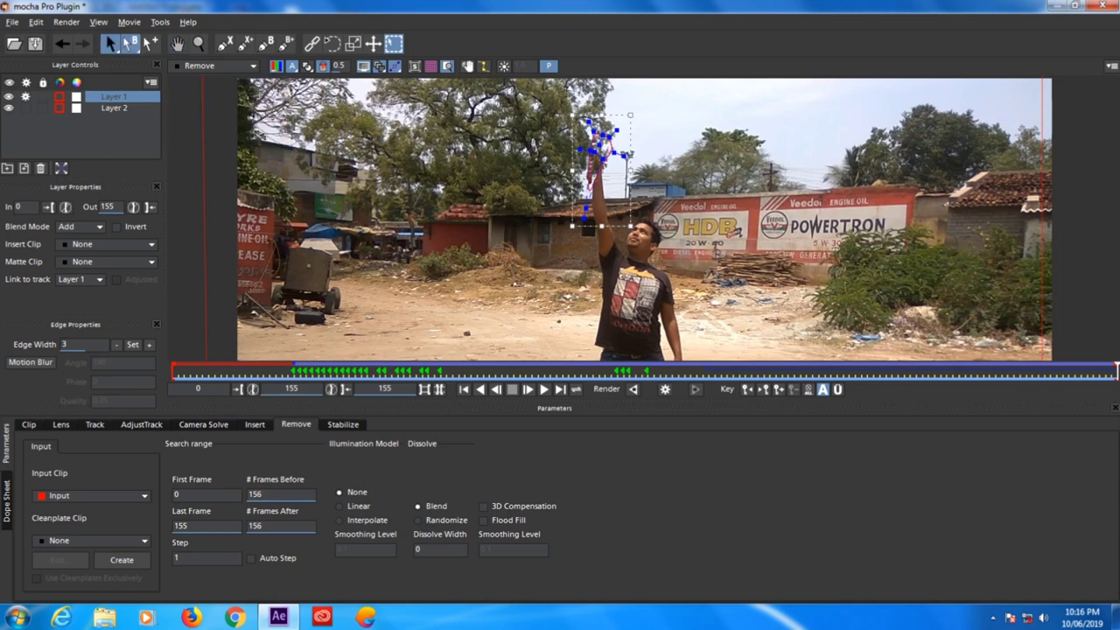
pyautogui.press('Left')
pyautogui.press('Left')
pyautogui.press('Left')
pyautogui.press('Left')
pyautogui.press('Left')
pyautogui.press('Left')
pyautogui.press('Left')
pyautogui.press('Left')
pyautogui.press('Left')
pyautogui.press('Left')
pyautogui.press('Left')
pyautogui.press('Left')
pyautogui.press('Left')
pyautogui.press('Left')
pyautogui.press('Left')
pyautogui.press('Left')
pyautogui.press('Left')
pyautogui.press('Left')
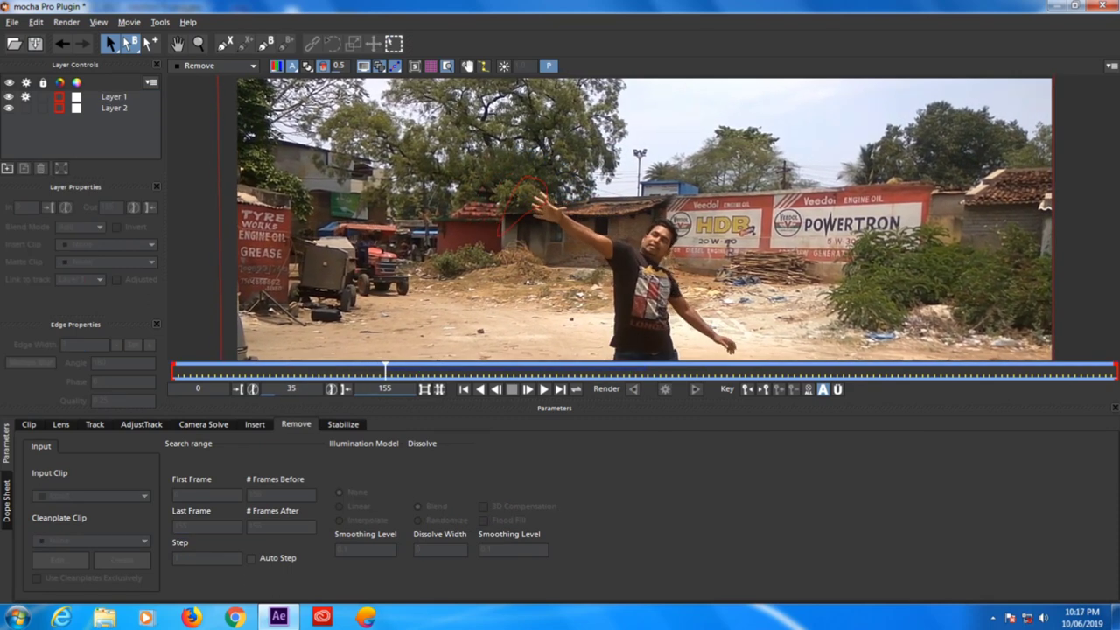
pyautogui.press('Right')
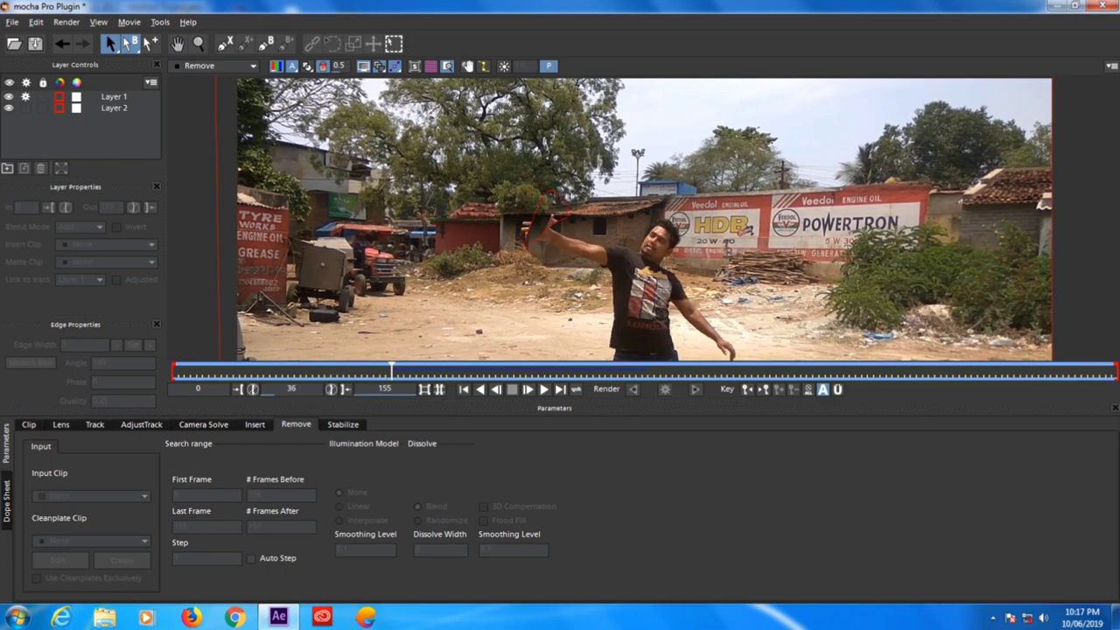
pyautogui.press('Right')
pyautogui.press('Right')
pyautogui.press('Right')
pyautogui.press('Right')
pyautogui.press('Right')
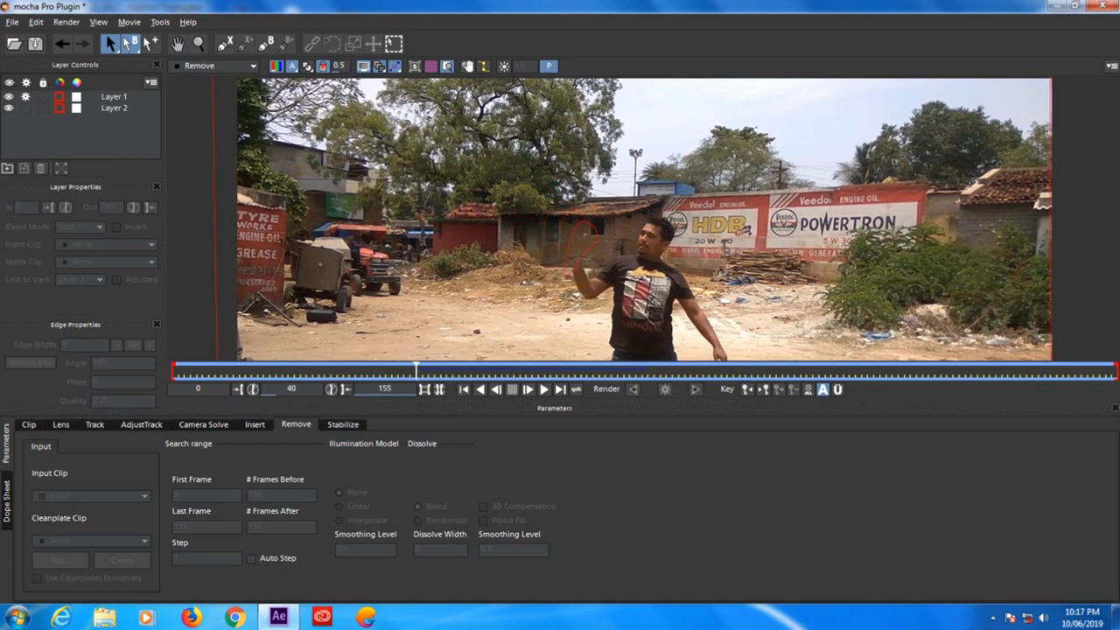
pyautogui.press('Right')
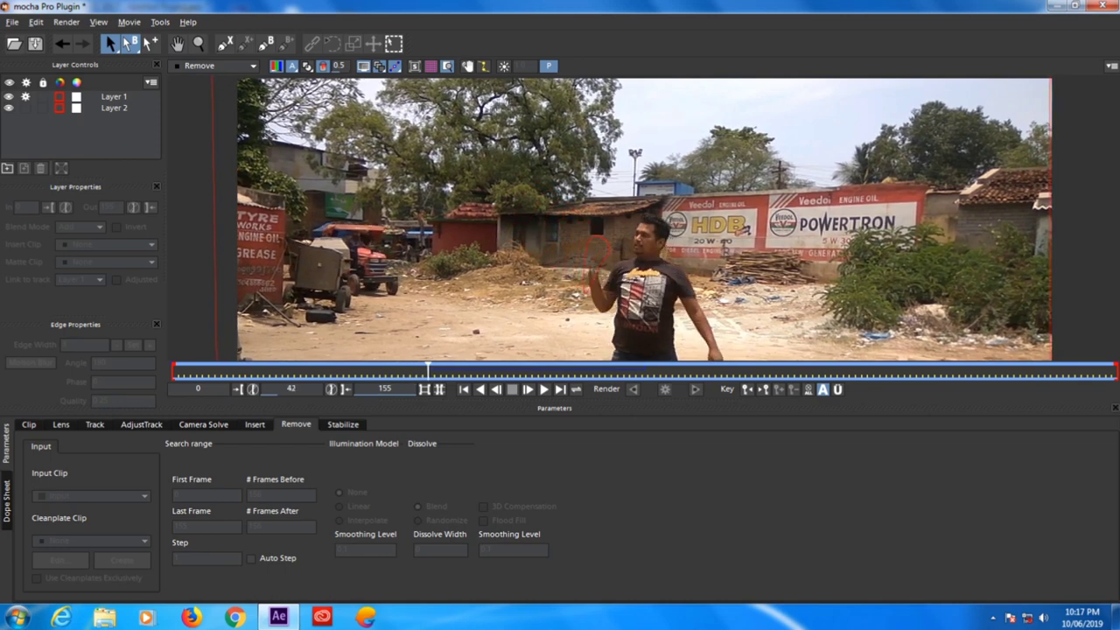
# Return the clip to frame 0, then close mocha Pro and save the project changes.
pyautogui.moveTo(428, 371); pyautogui.dragTo(173, 371)
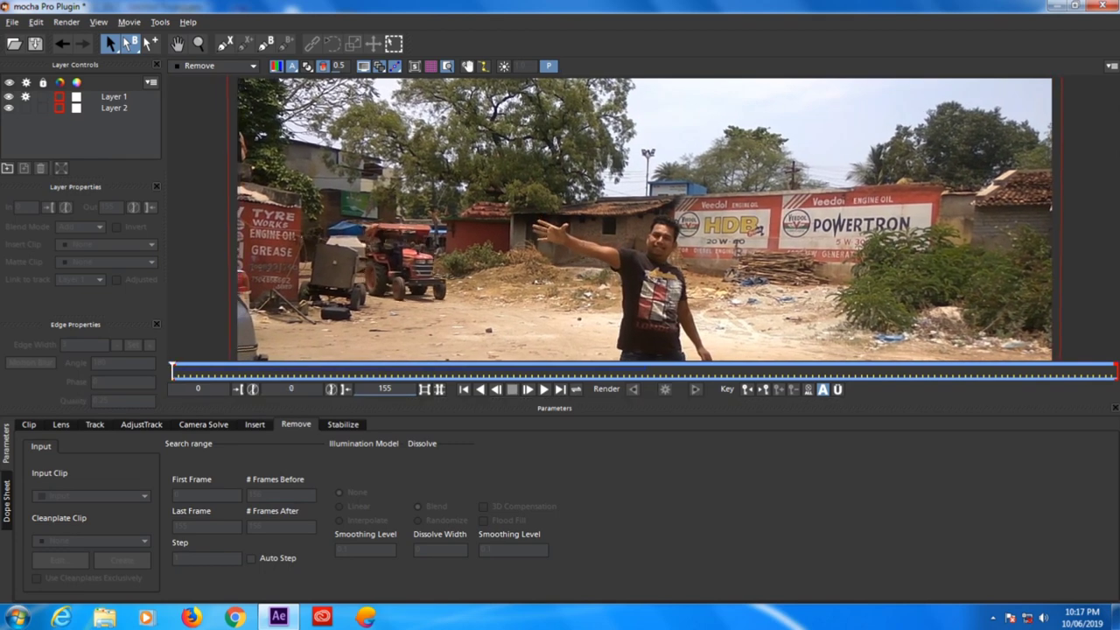
pyautogui.click(1103, 5)
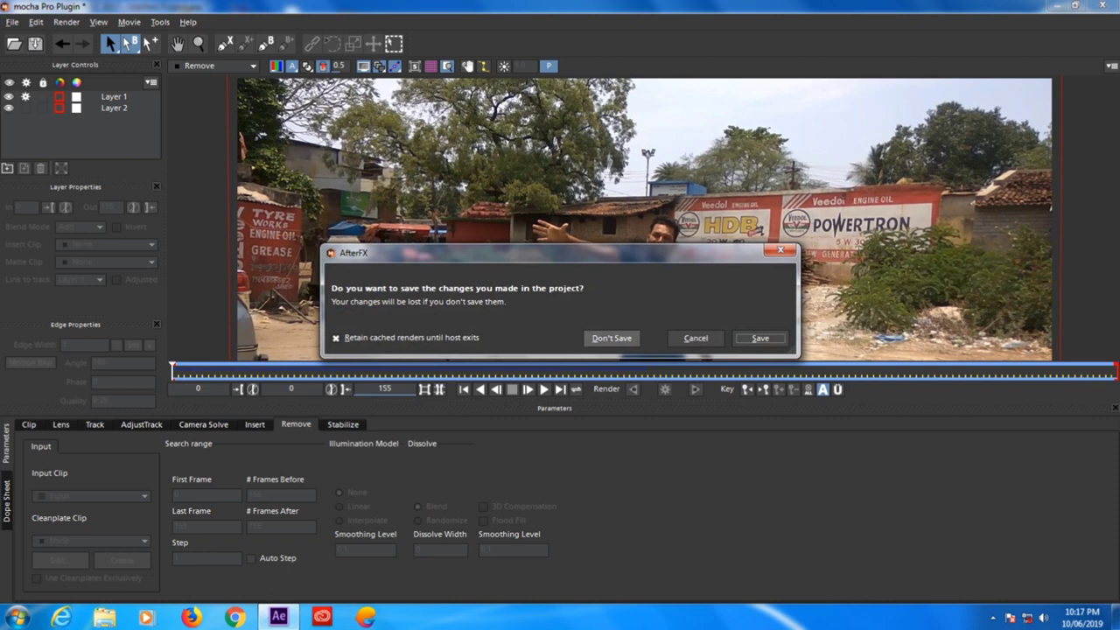
pyautogui.click(761, 339)
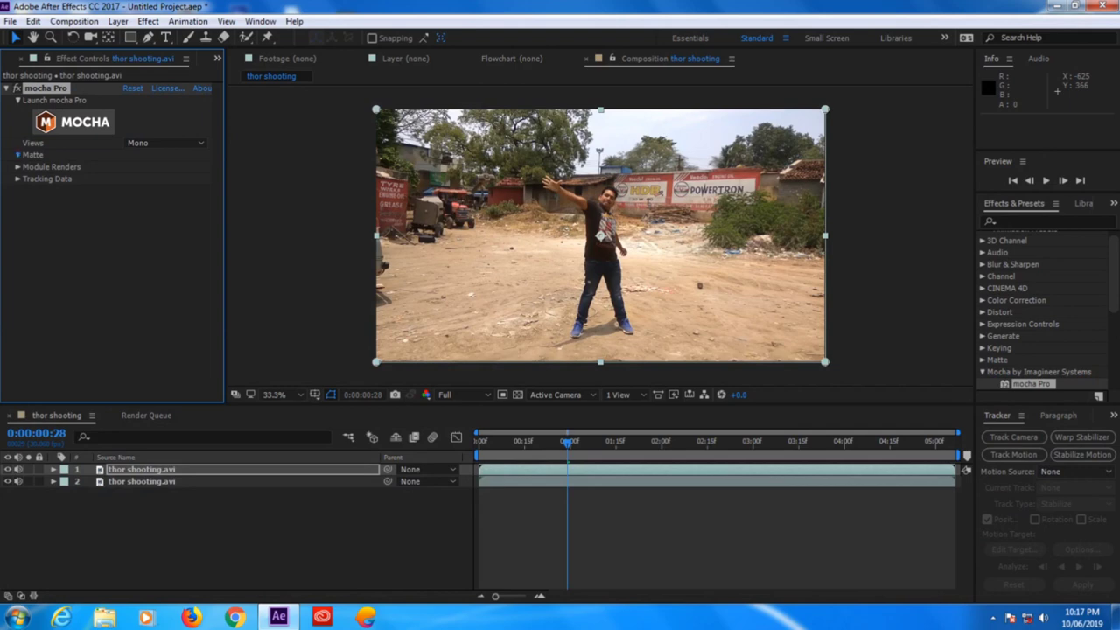
# Enable Render in the mocha Pro effect's Module Renders and set the module to Remove.
pyautogui.click(17, 154)
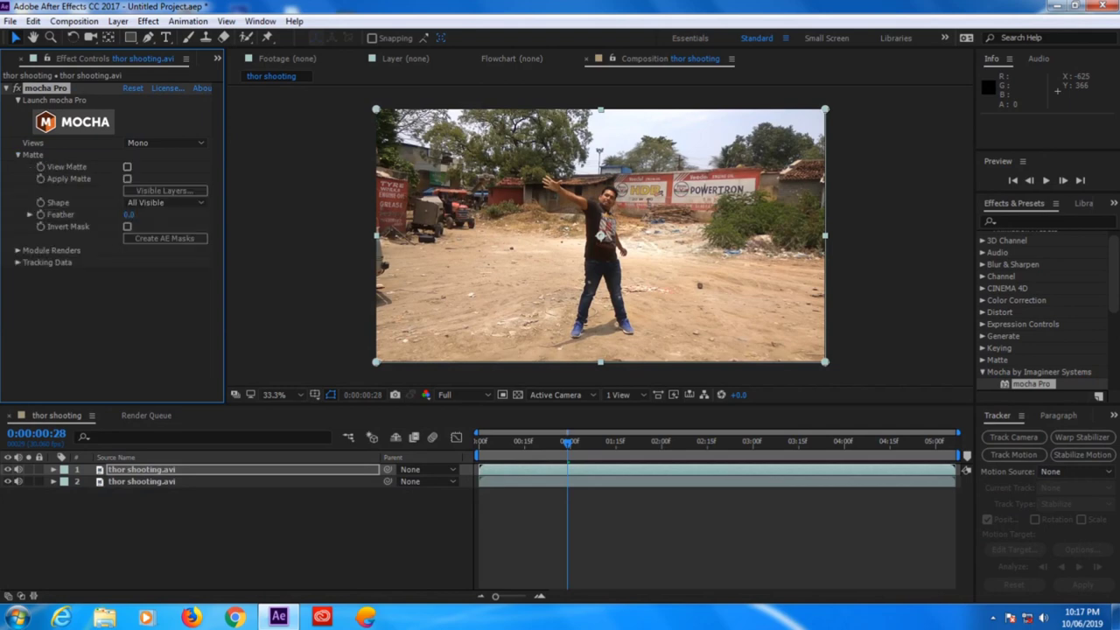
pyautogui.click(18, 155)
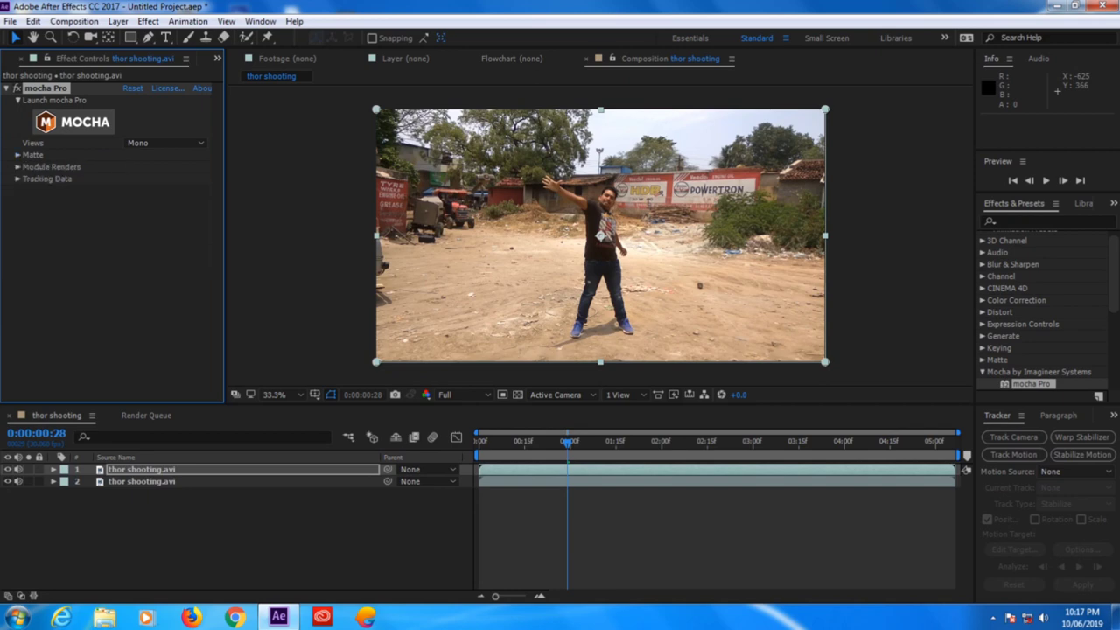
pyautogui.click(17, 166)
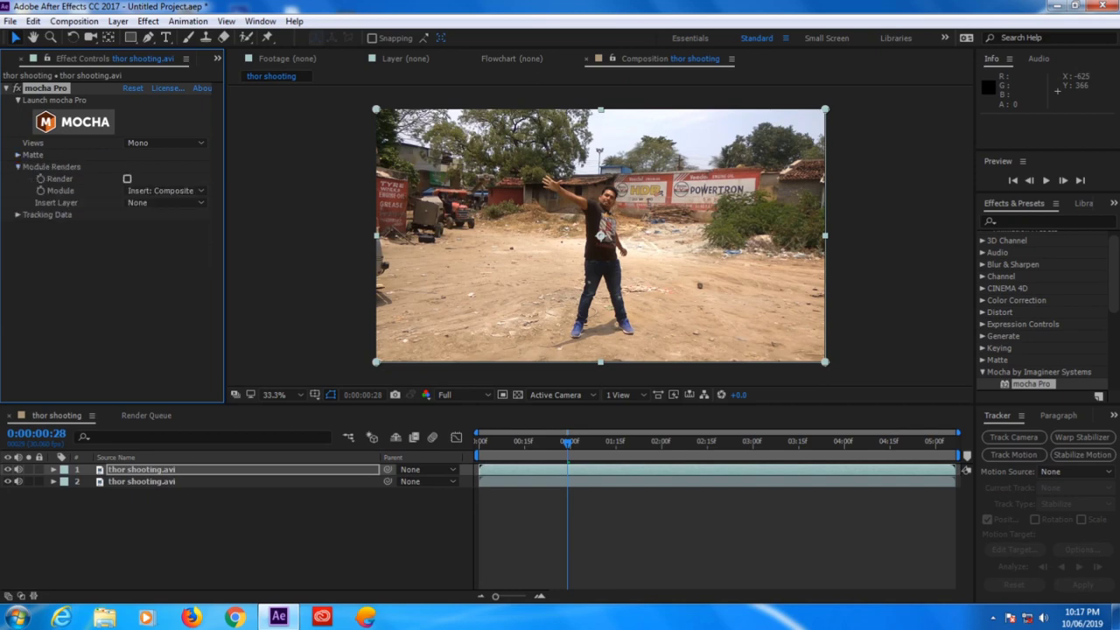
pyautogui.click(166, 190)
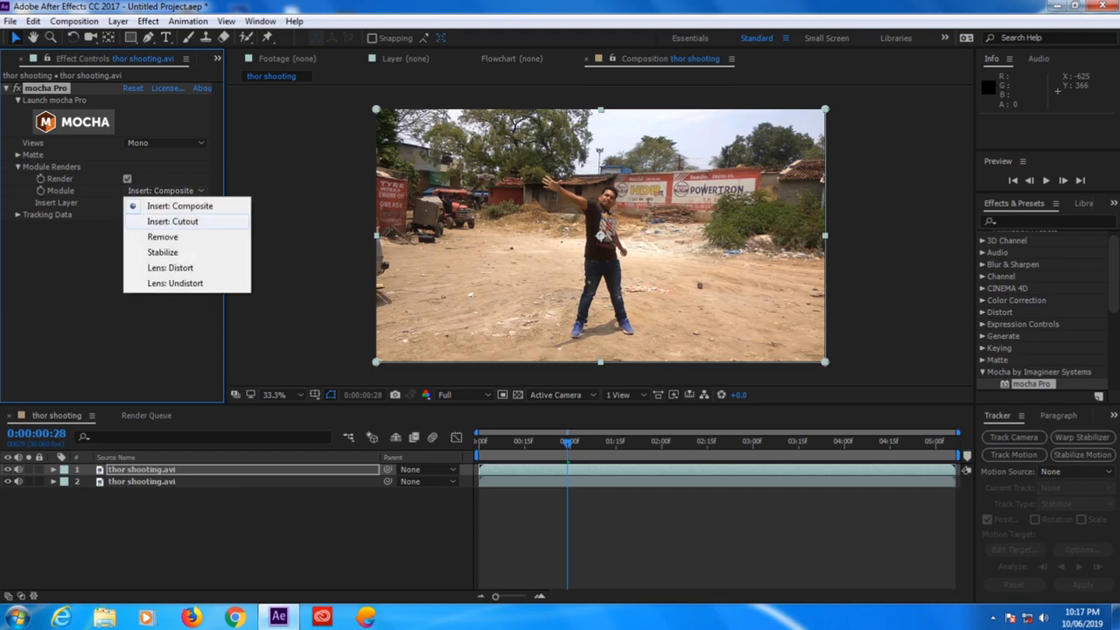
pyautogui.click(163, 237)
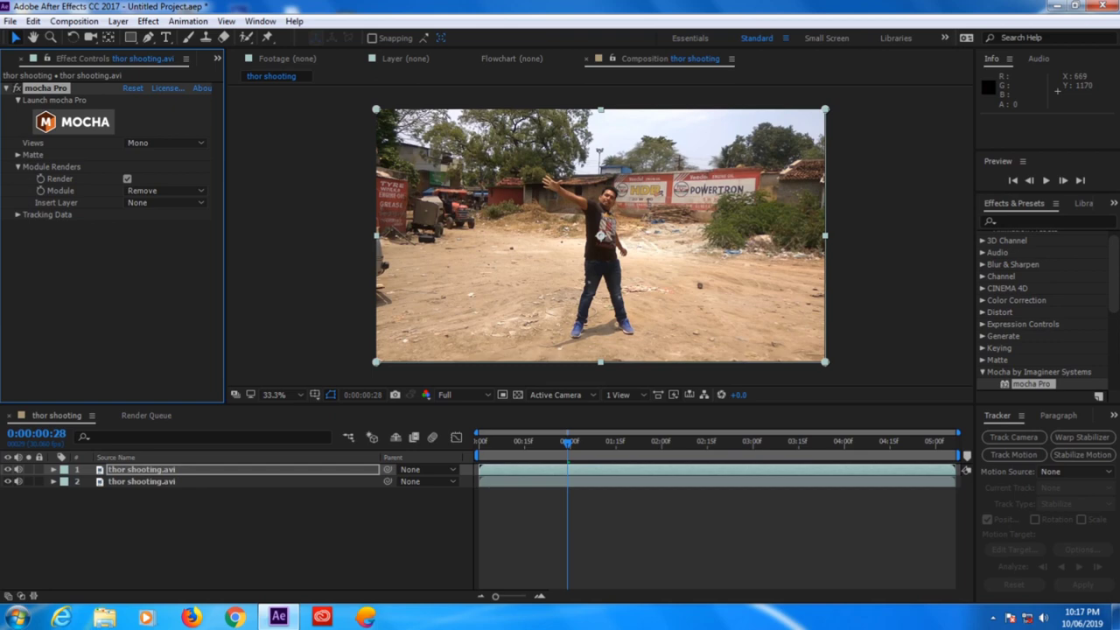
# Compare the footage at 0:00:01:07 and 0:00:00:23 with the mocha render off and on, leaving it on.
pyautogui.moveTo(568, 442); pyautogui.dragTo(595, 442)
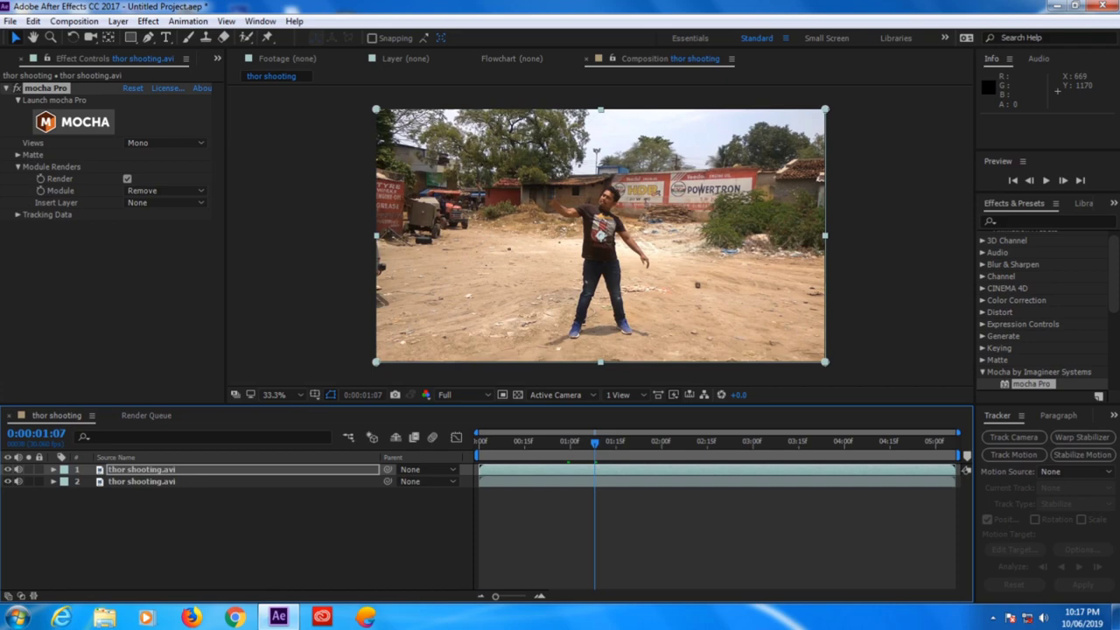
pyautogui.click(29, 470)
pyautogui.click(127, 179)
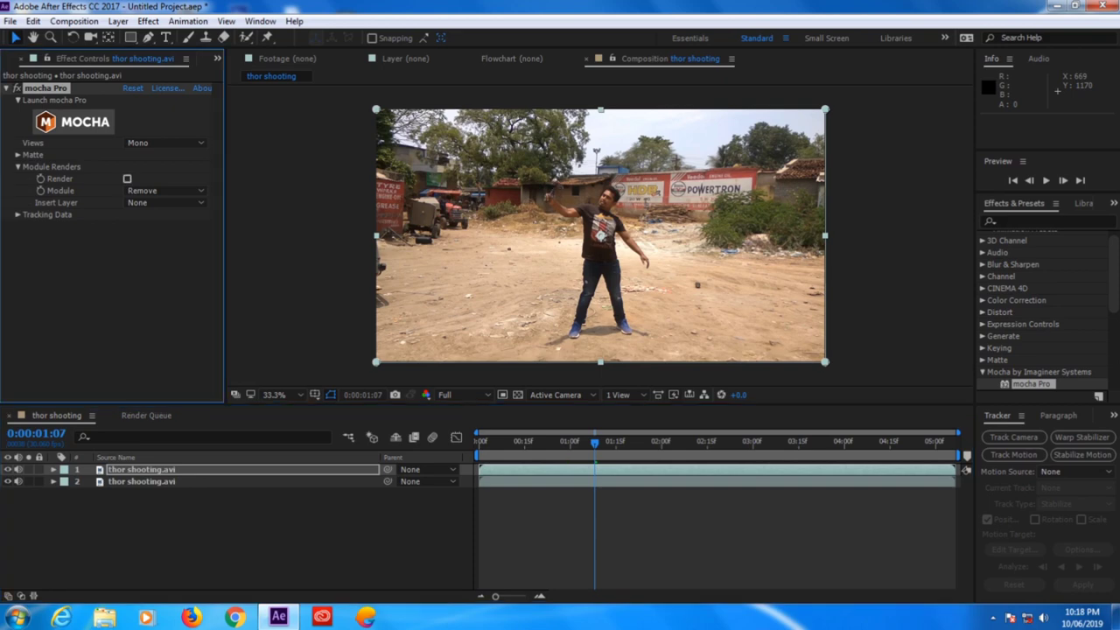
pyautogui.click(127, 178)
pyautogui.moveTo(595, 443); pyautogui.dragTo(552, 443)
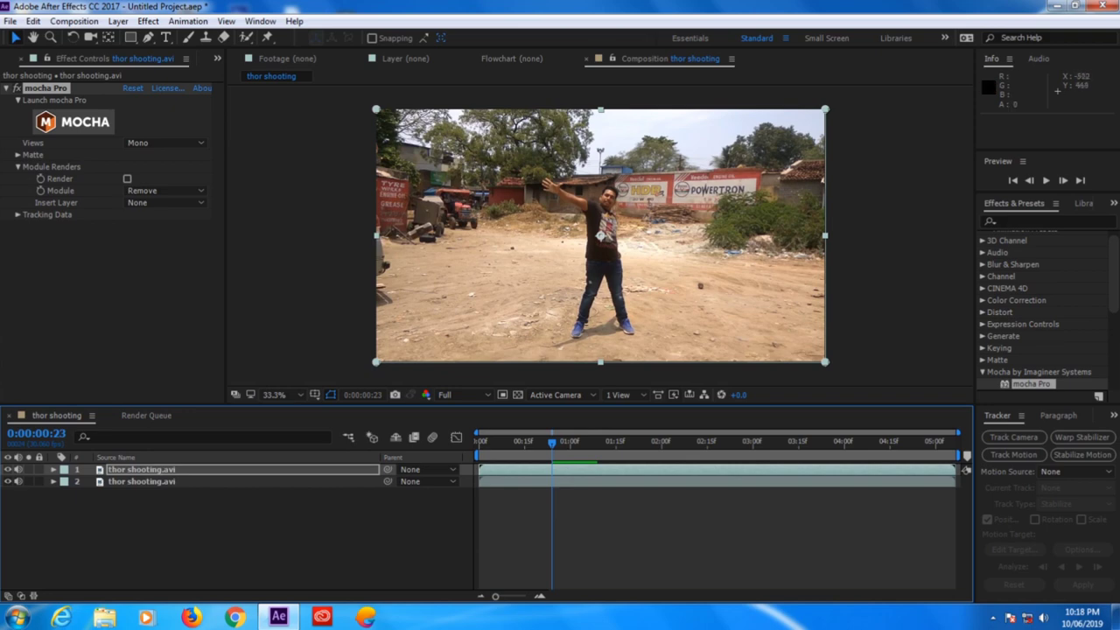
pyautogui.click(126, 178)
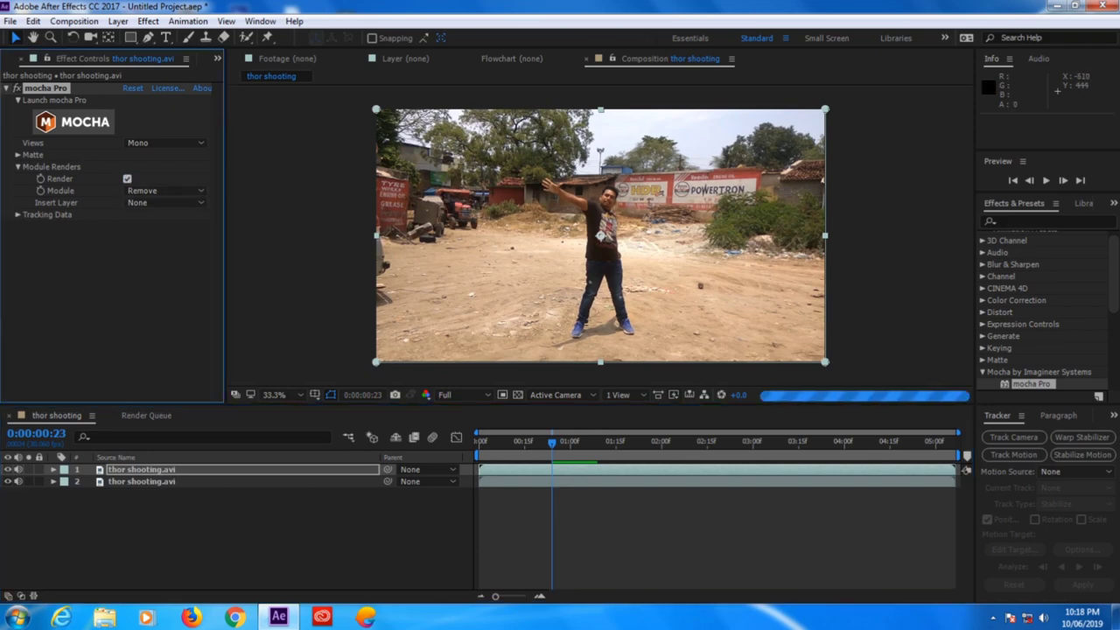
pyautogui.click(127, 179)
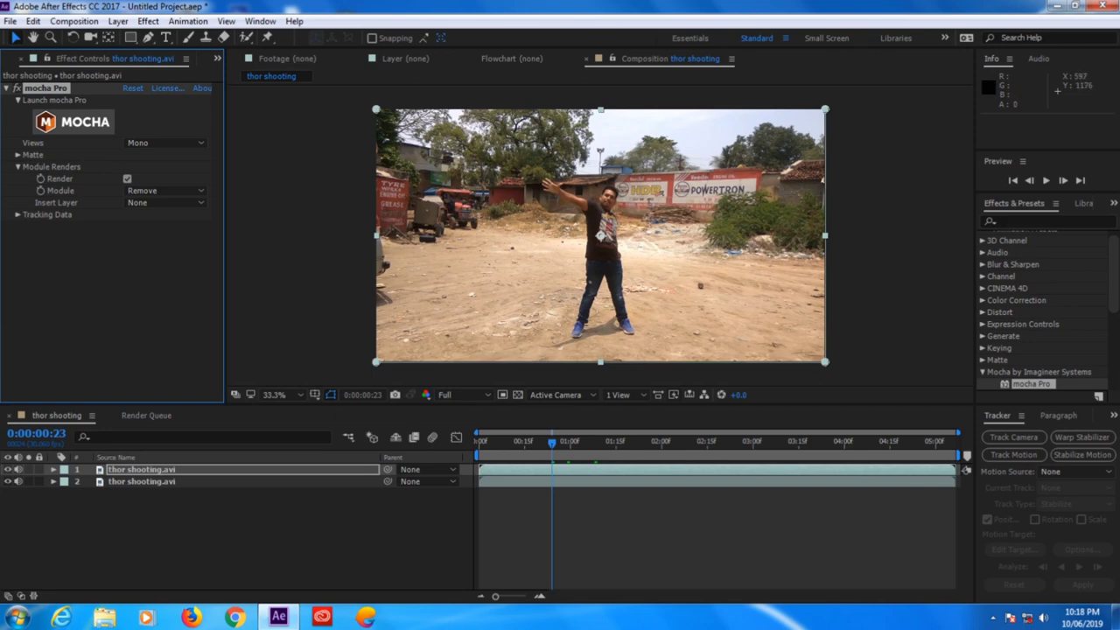
# Preview the removal from about 0:00:00:15 and return to the start of the composition.
pyautogui.moveTo(551, 441); pyautogui.dragTo(524, 442)
pyautogui.press('space')
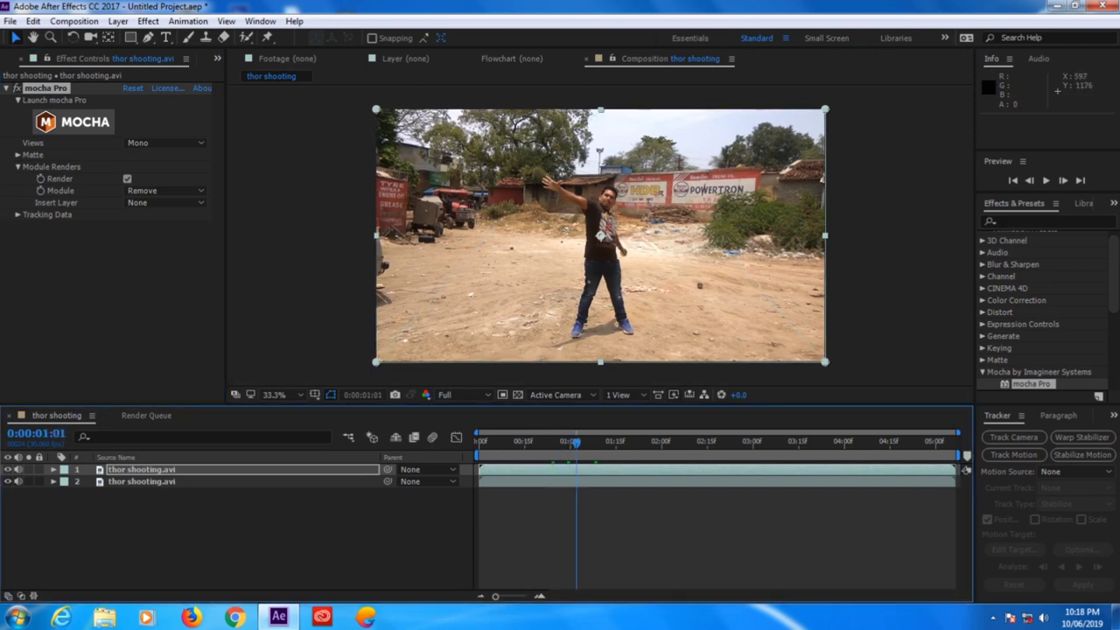
pyautogui.press('space')
pyautogui.press('Home')
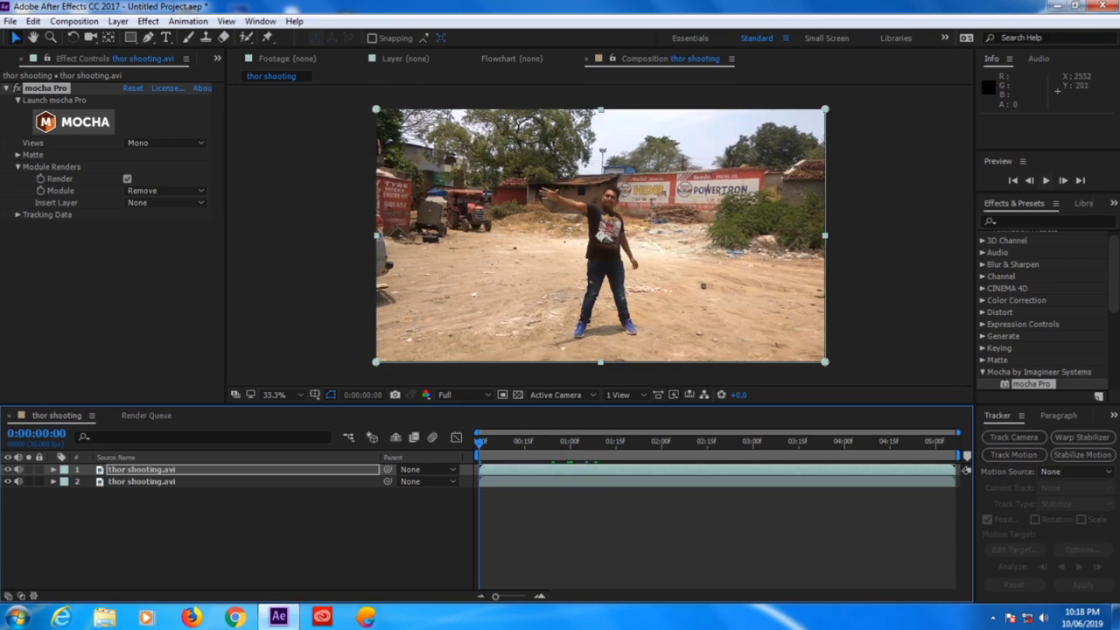
# Mute the audio of both thor shooting.avi layers and start a preview from the beginning.
pyautogui.click(17, 469)
pyautogui.click(17, 482)
pyautogui.press('space')
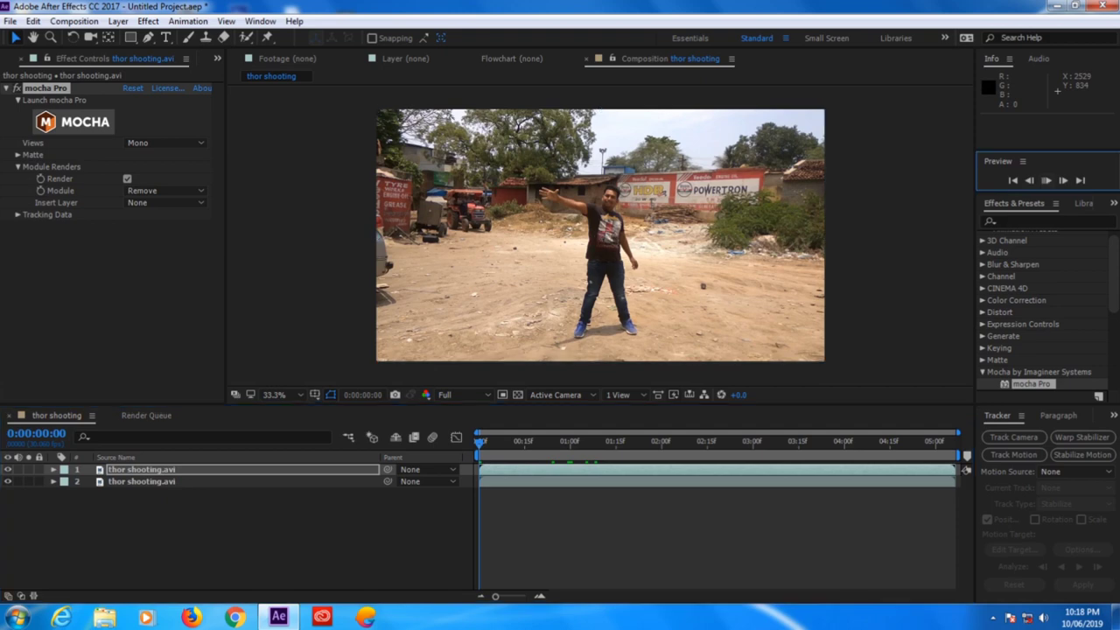